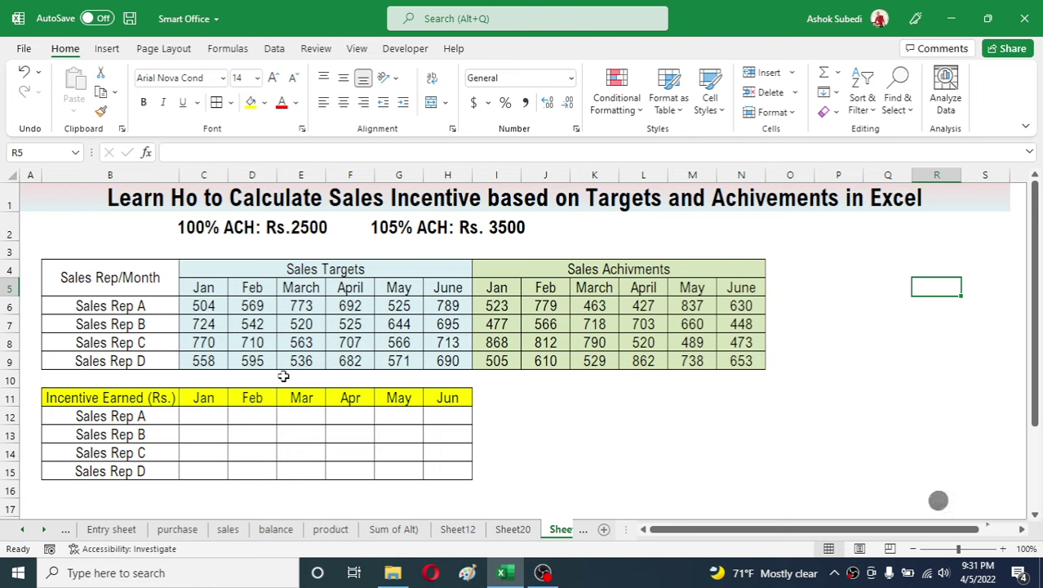
Mark the empty Incentive Earned cells C12:H15 that need filling.
{"action": "left_click_drag", "start_coordinate": [208, 414], "coordinate": [410, 473]}
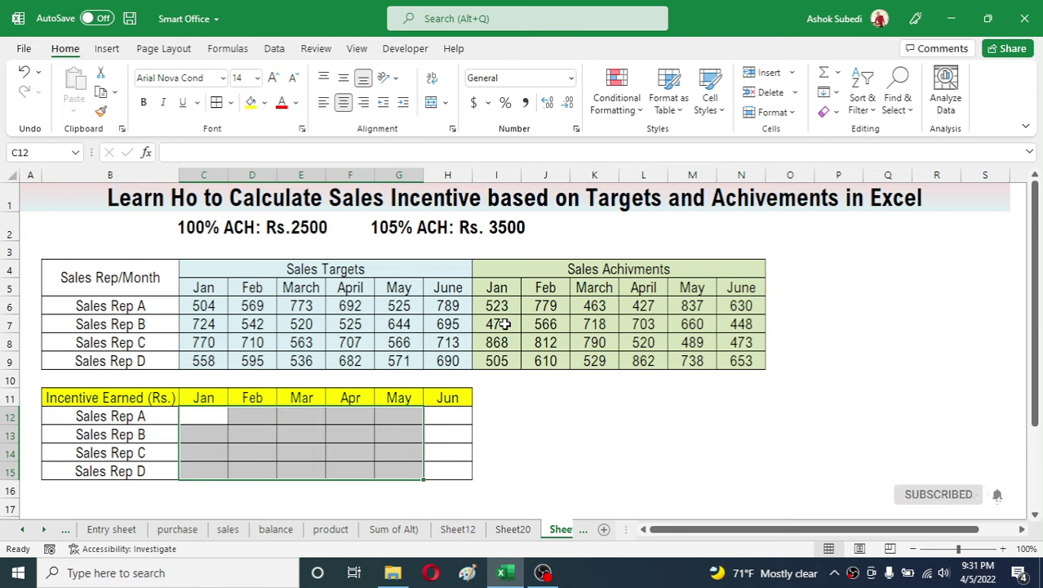
{"action": "left_click", "coordinate": [272, 305]}
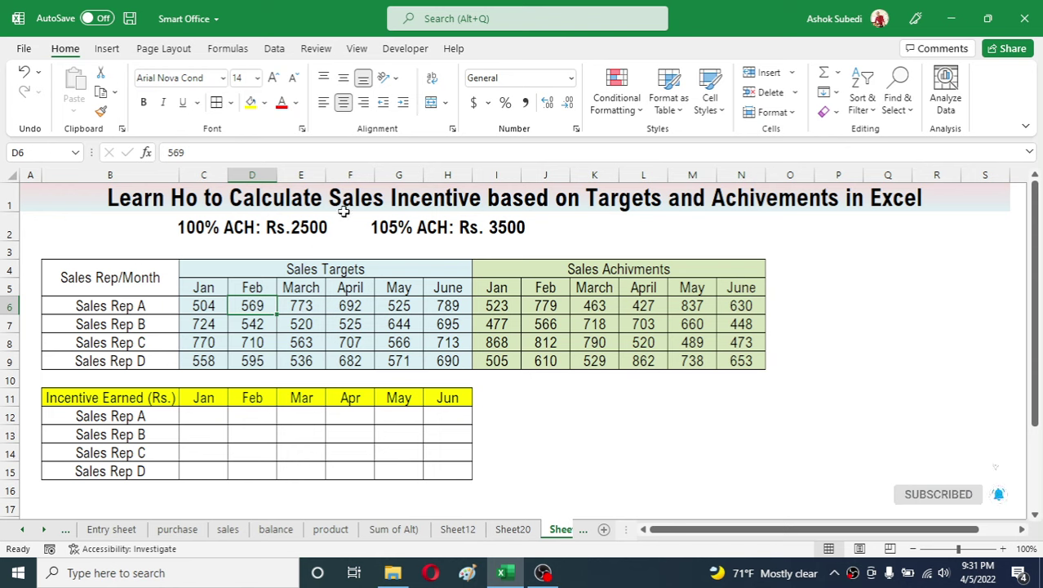
{"action": "left_click_drag", "start_coordinate": [200, 417], "coordinate": [435, 480]}
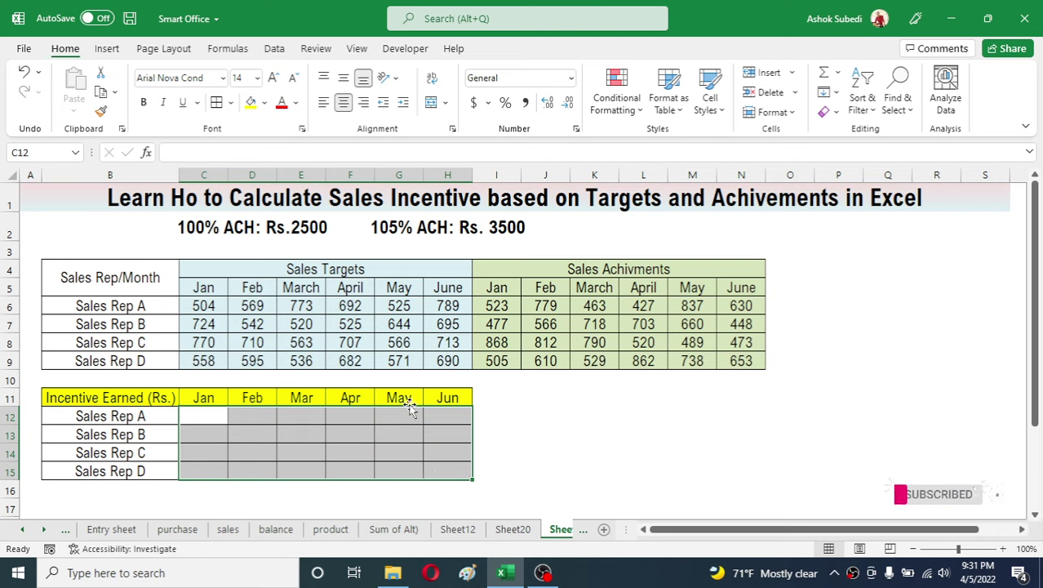
Add the heading 'GT Inc Earned' in I11 beside the Jun column.
{"action": "left_click", "coordinate": [488, 396]}
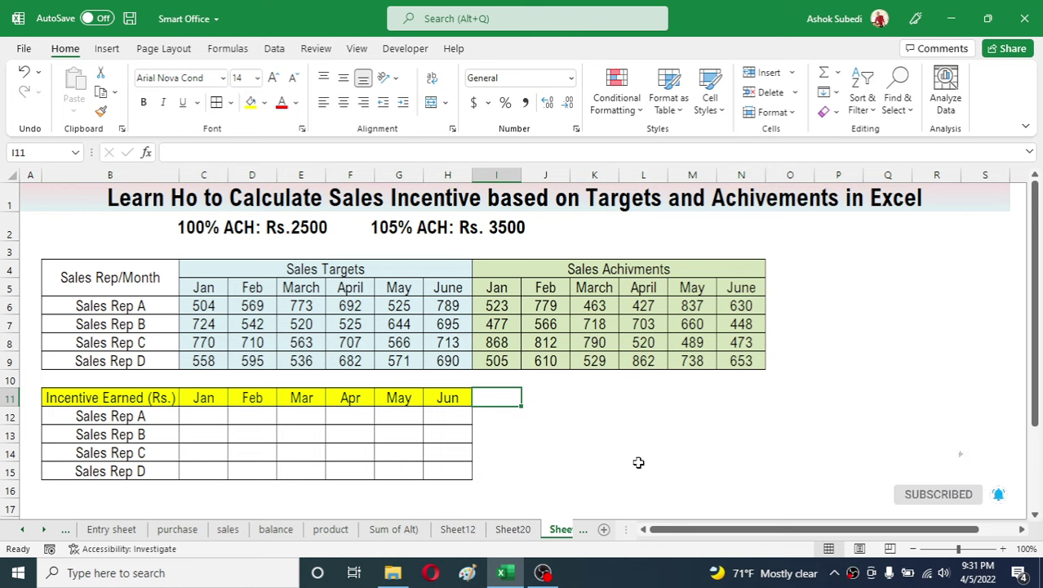
{"action": "type", "text": "GT Inc Earned"}
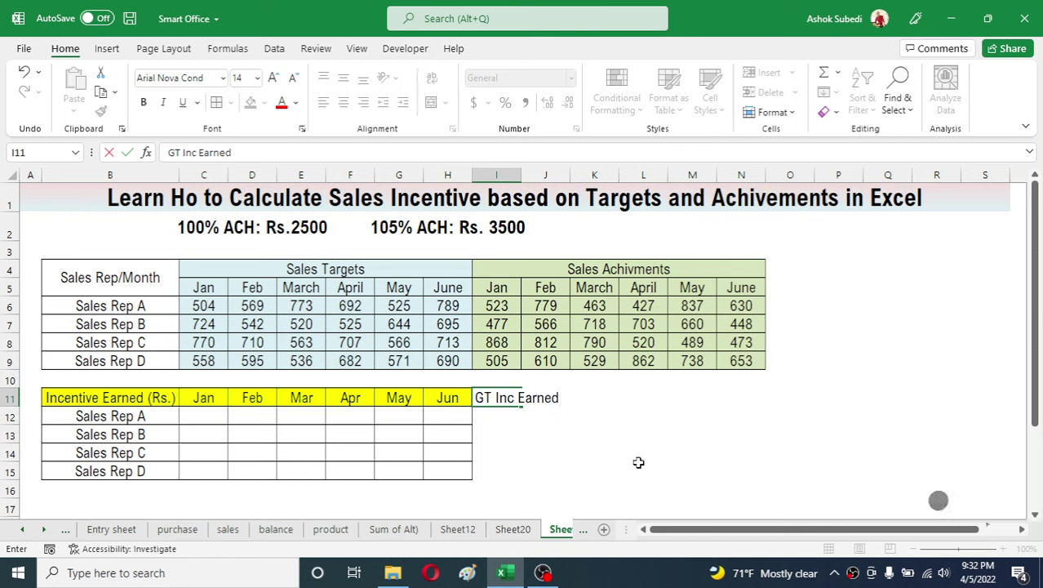
{"action": "key", "text": "Return"}
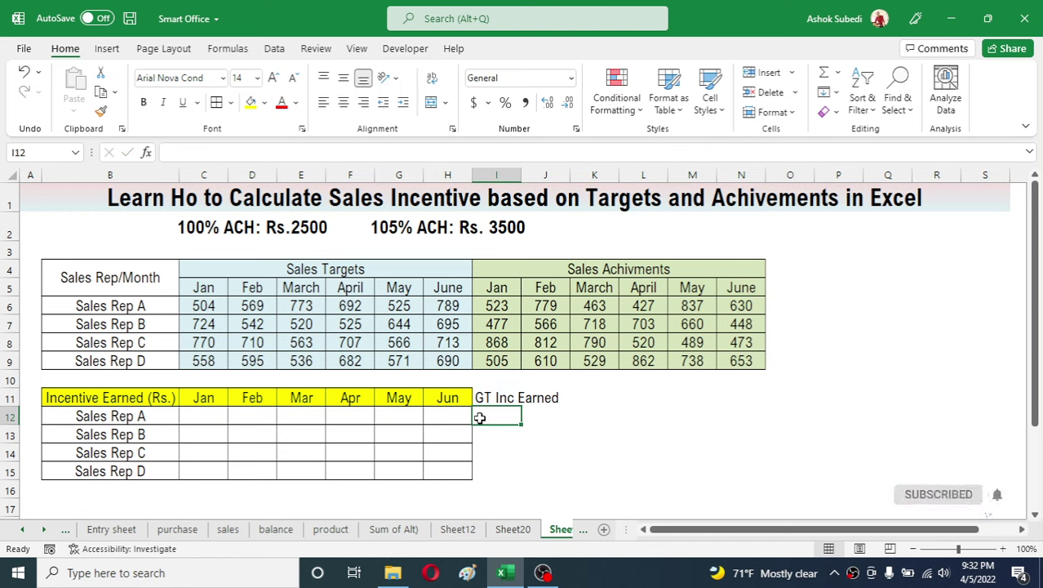
Reselect the whole empty incentive grid C12:H15.
{"action": "left_click", "coordinate": [579, 448]}
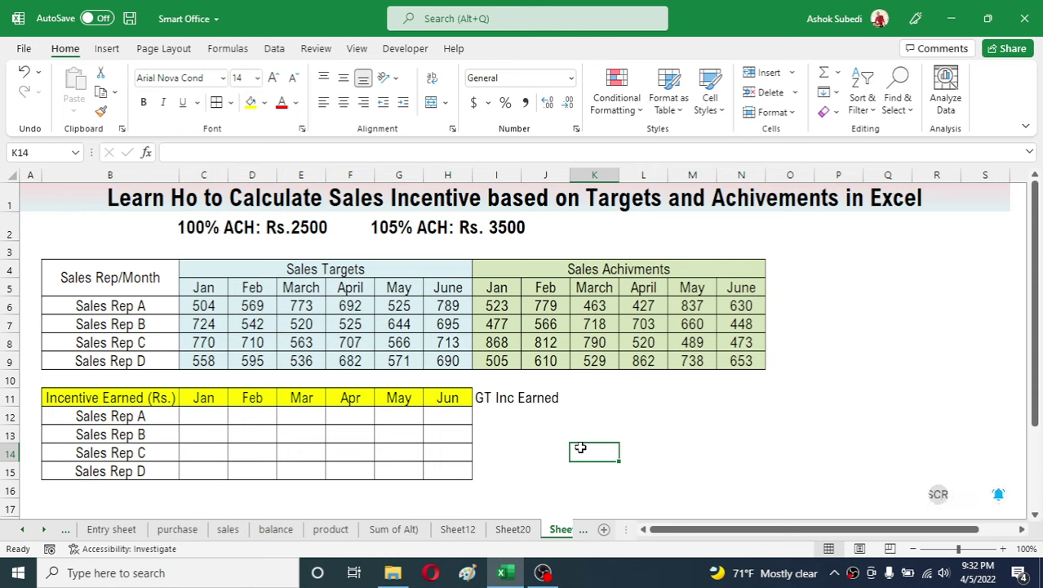
{"action": "left_click", "coordinate": [506, 415]}
{"action": "left_click_drag", "start_coordinate": [208, 417], "coordinate": [454, 471]}
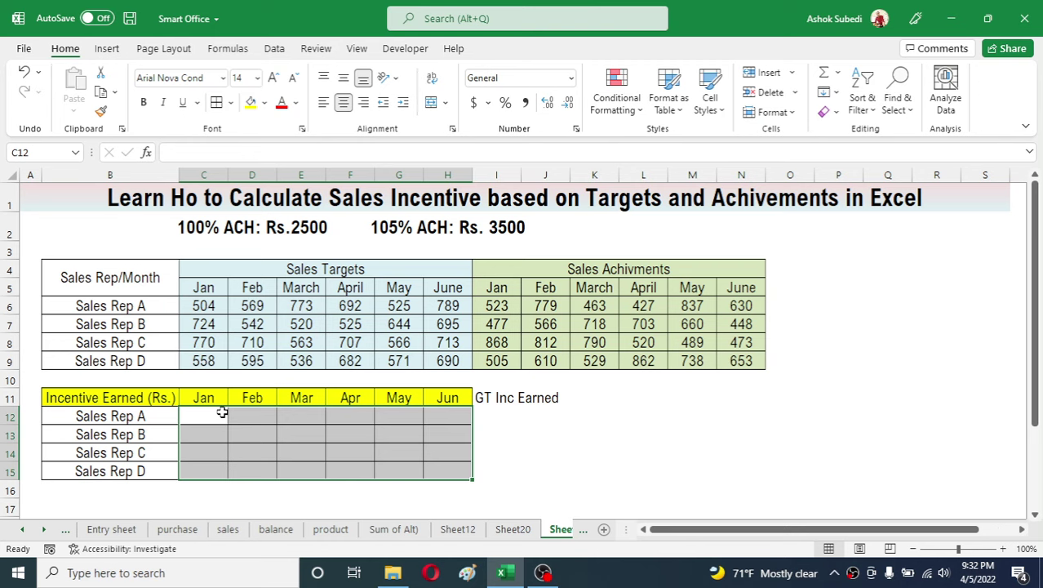
{"action": "left_click_drag", "start_coordinate": [222, 413], "coordinate": [259, 432]}
Start Sales Rep A's January incentive in C12 with =IF(.
{"action": "left_click", "coordinate": [222, 412]}
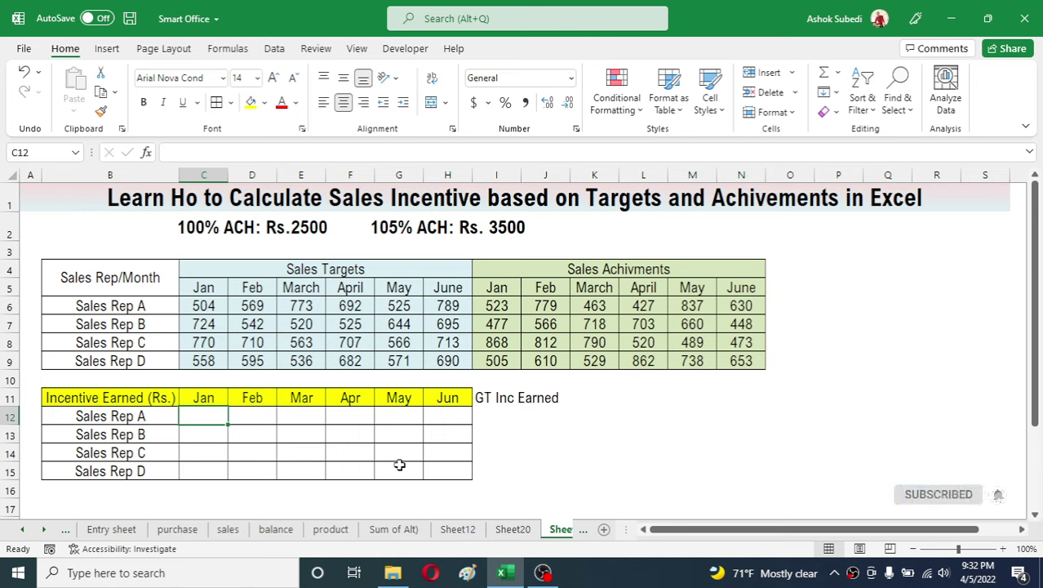
{"action": "type", "text": "IF("}
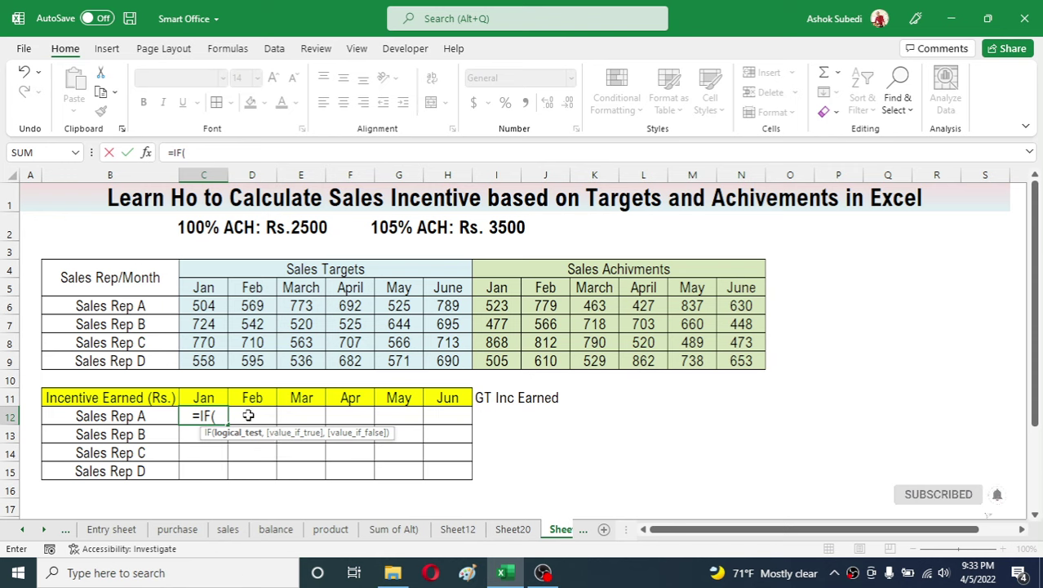
Make the first test return 3500 when I6/C6 is at least 105%.
{"action": "left_click", "coordinate": [508, 304]}
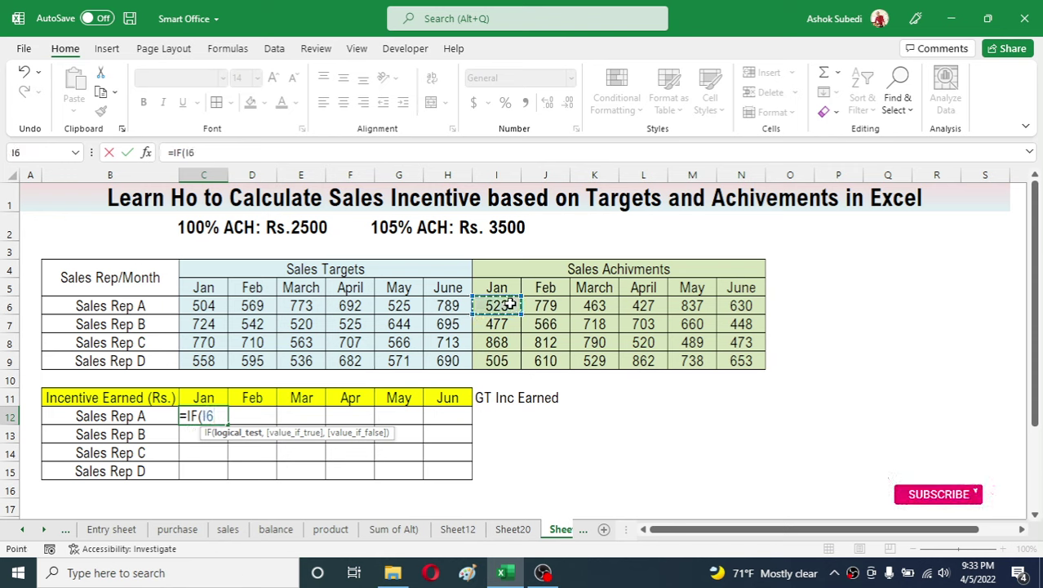
{"action": "type", "text": "/"}
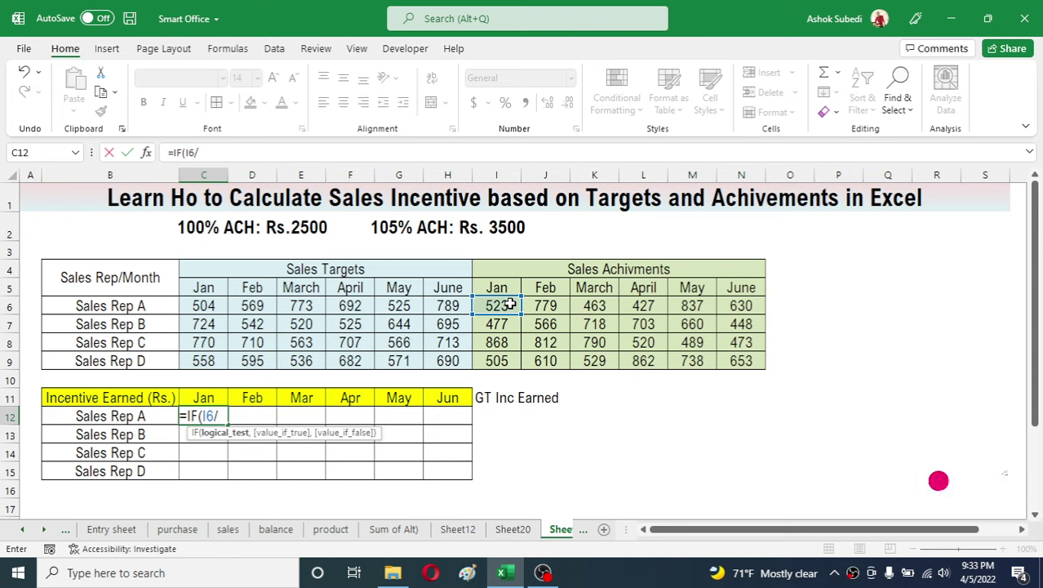
{"action": "left_click", "coordinate": [214, 303]}
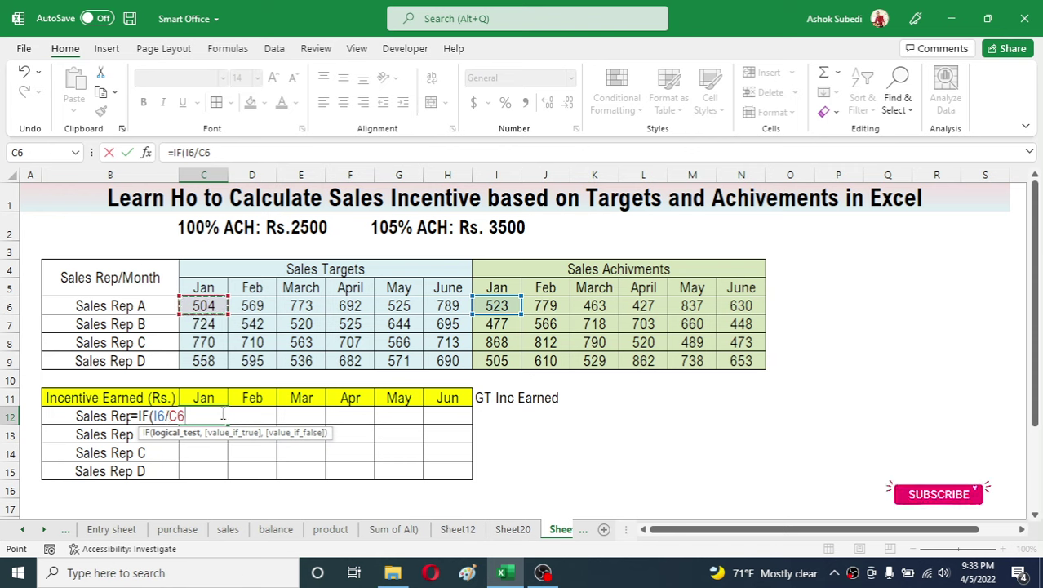
{"action": "type", "text": ">"}
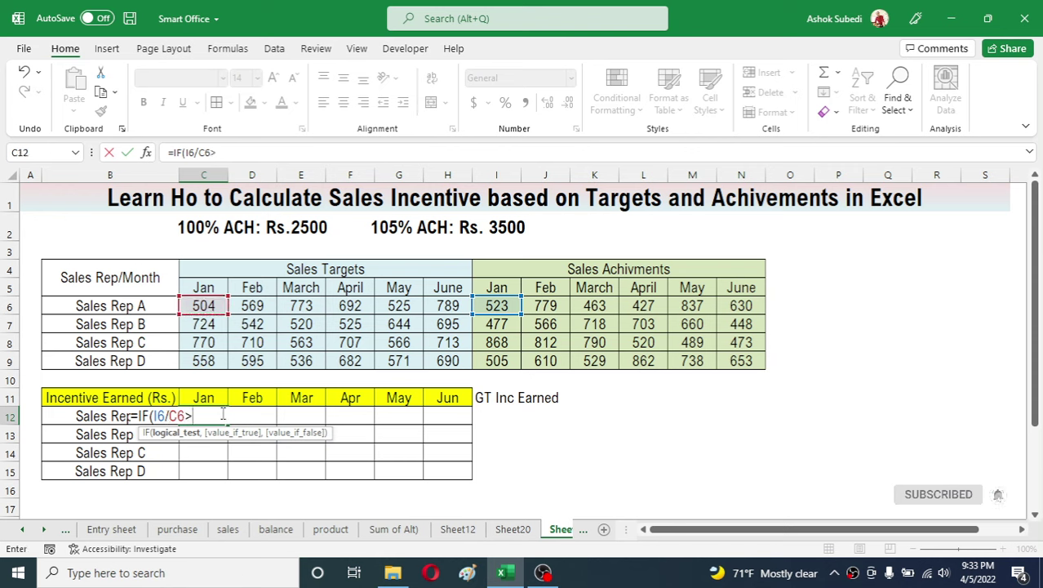
{"action": "type", "text": "="}
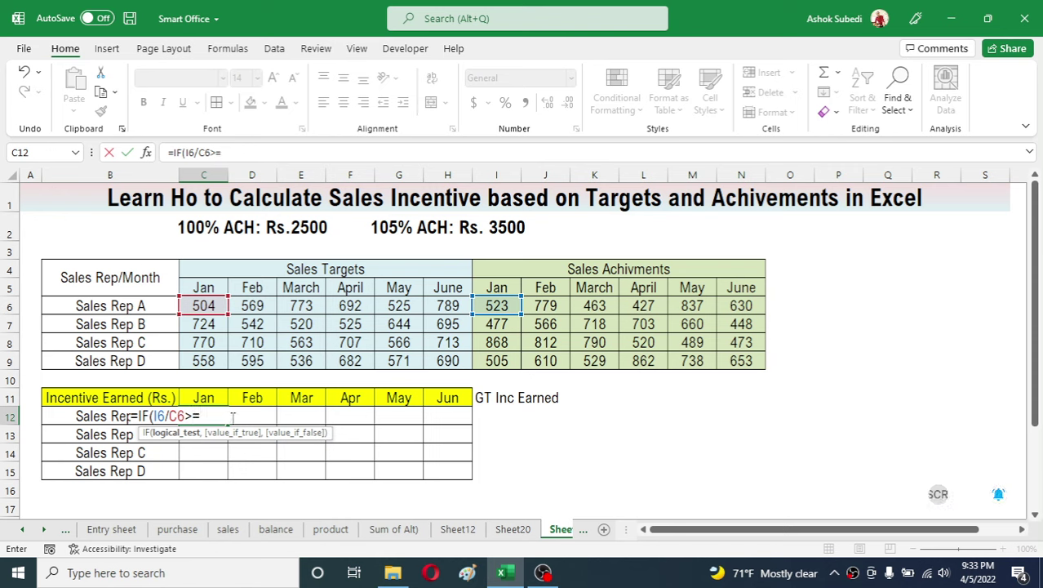
{"action": "type", "text": "105"}
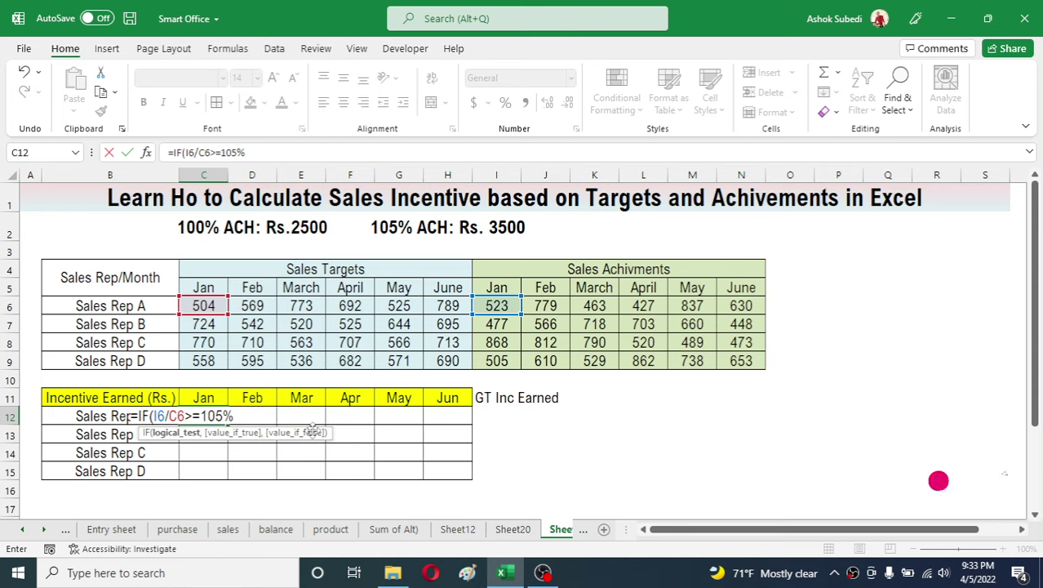
{"action": "type", "text": "%,"}
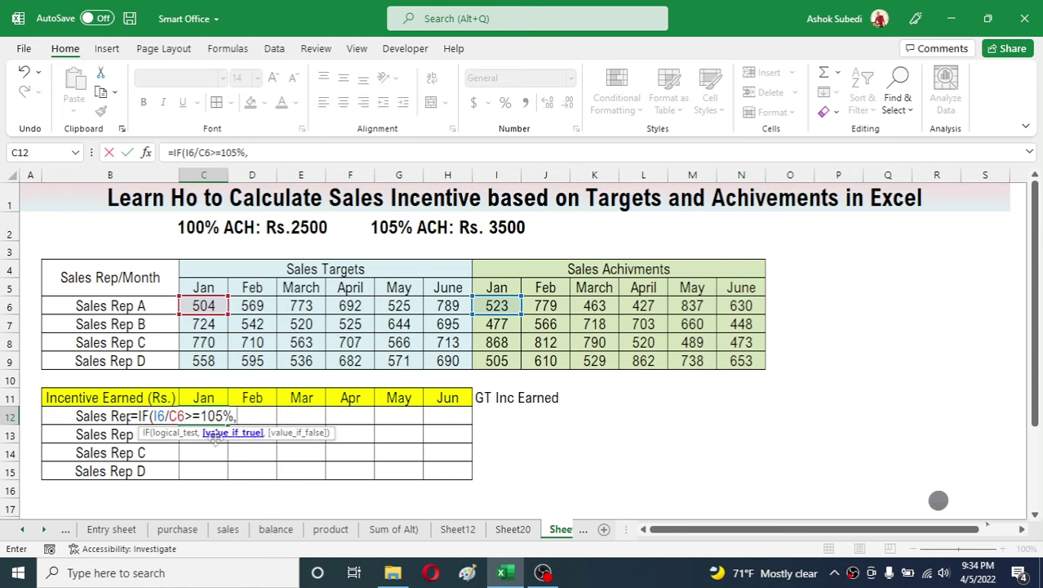
{"action": "type", "text": "3"}
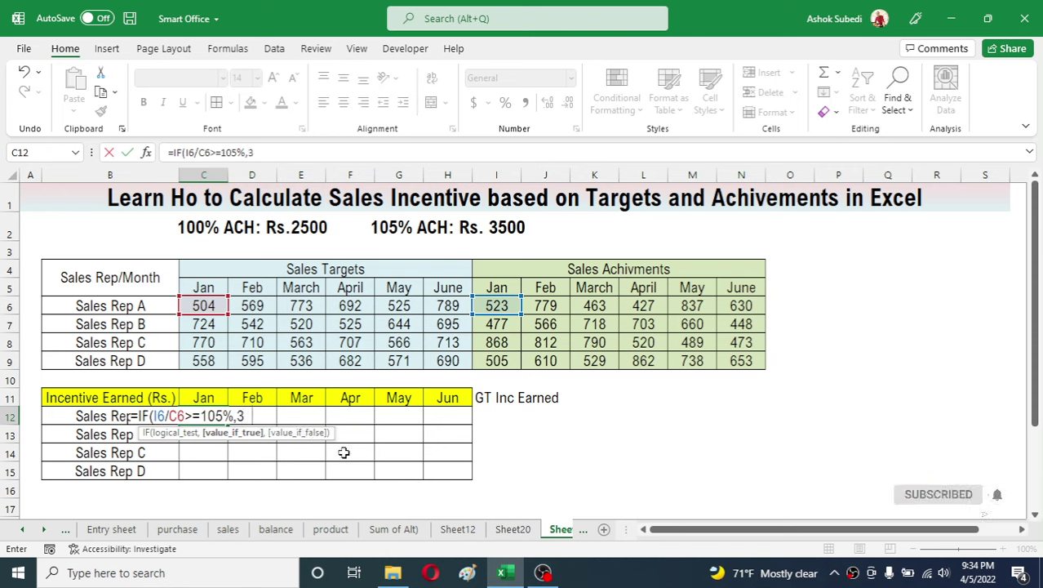
{"action": "type", "text": "500"}
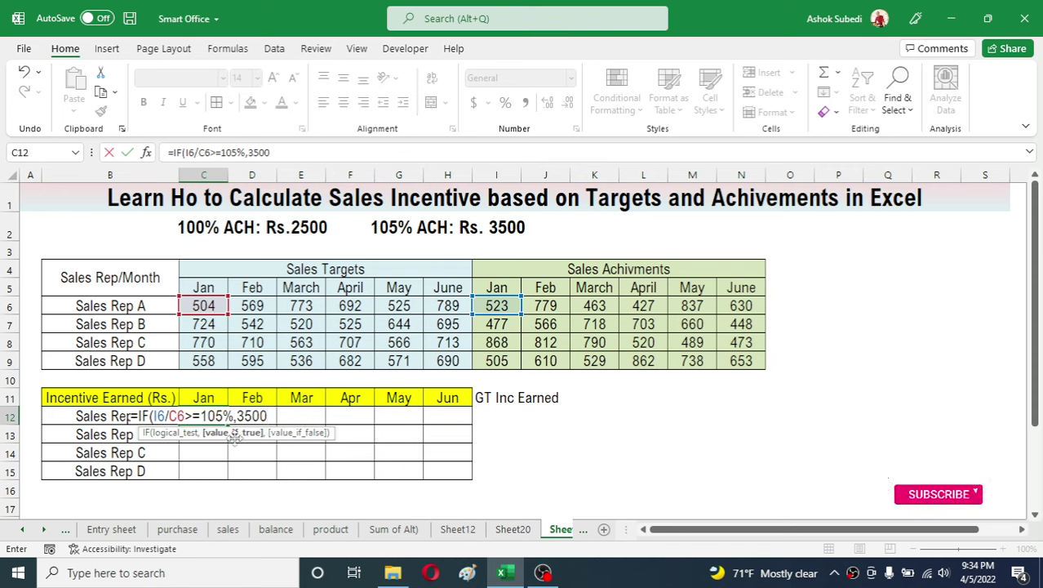
{"action": "type", "text": ",IF"}
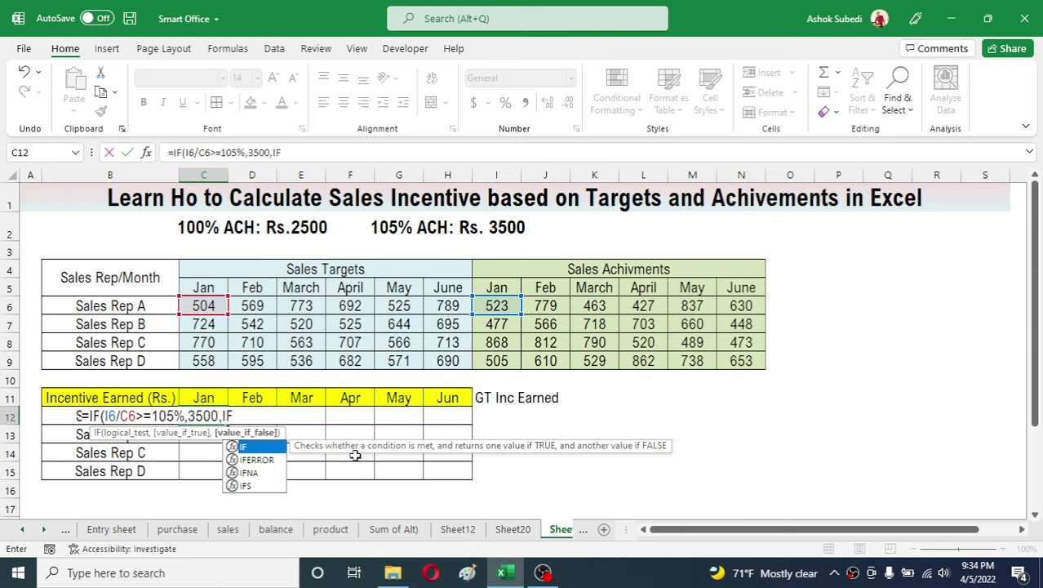
Nest a second IF returning 2500 when I6/C6 reaches 100%, otherwise 0.
{"action": "type", "text": "("}
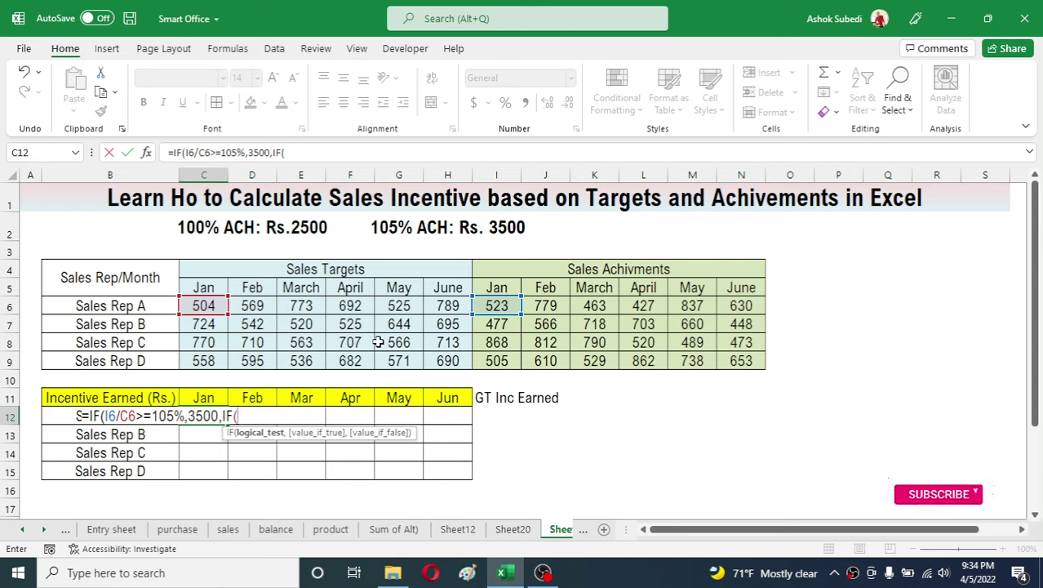
{"action": "left_click", "coordinate": [494, 306]}
{"action": "type", "text": "/"}
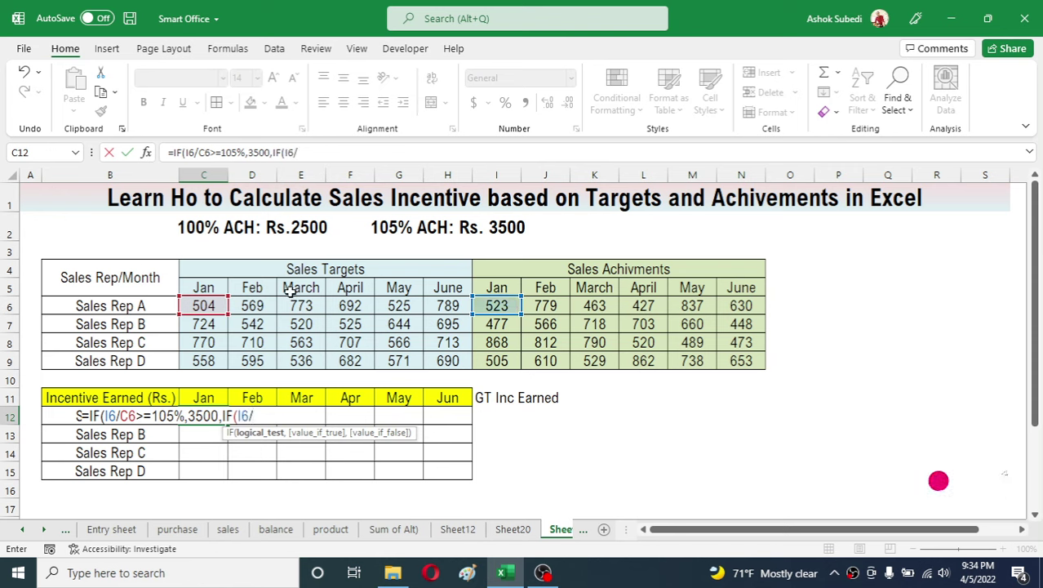
{"action": "left_click", "coordinate": [206, 304]}
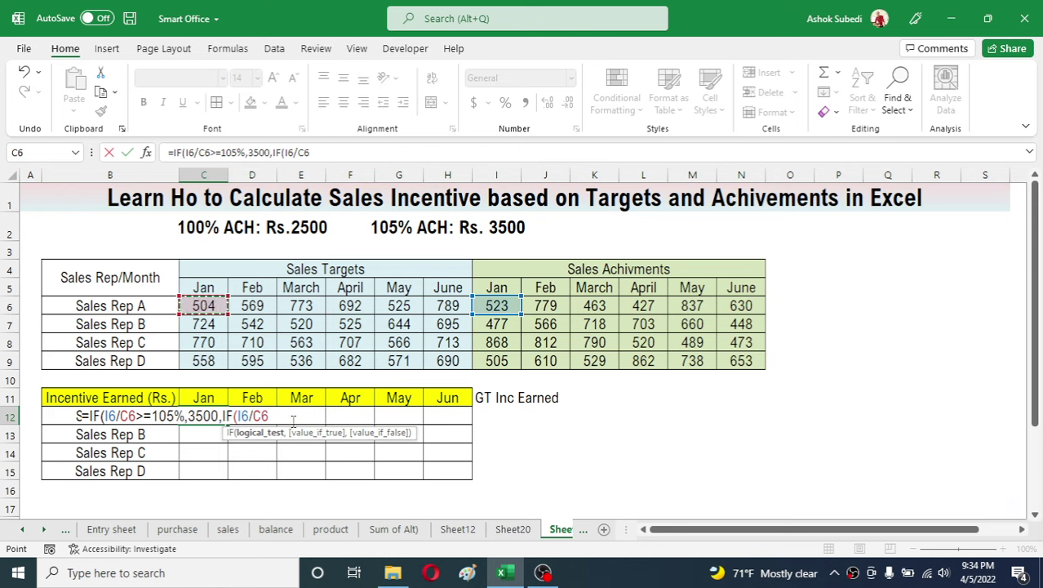
{"action": "type", "text": ">=100%"}
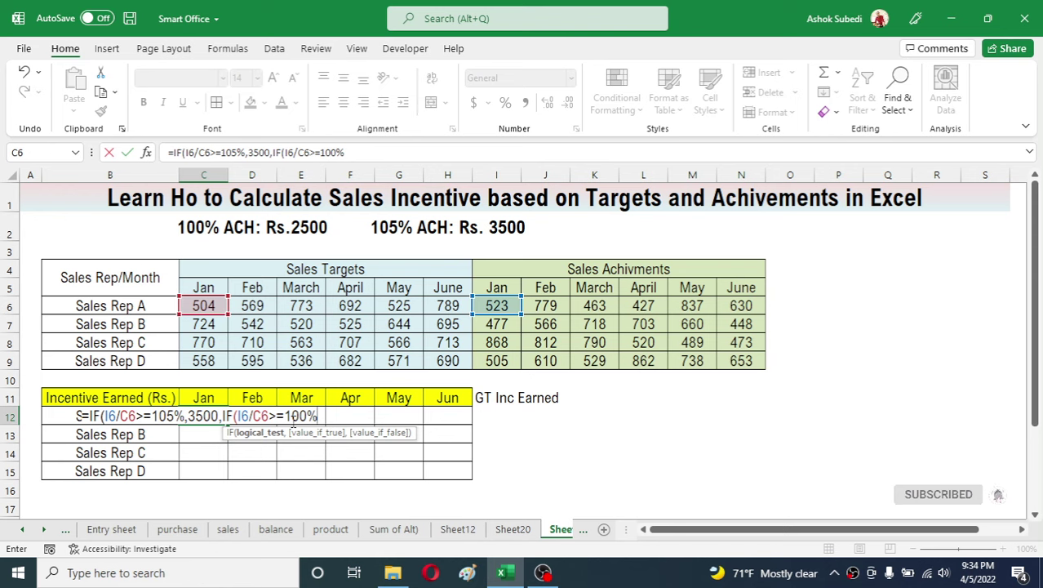
{"action": "type", "text": ","}
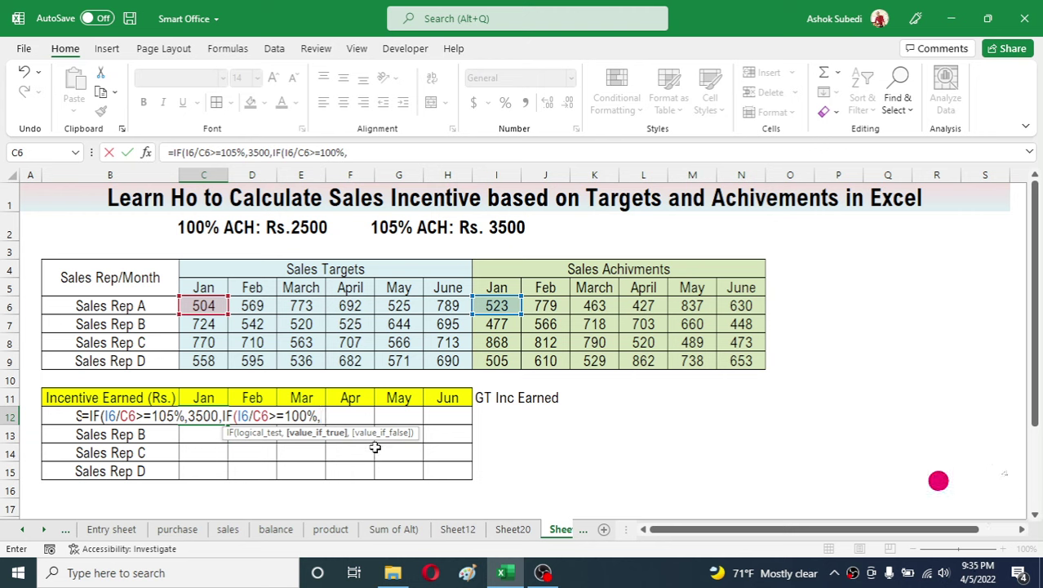
{"action": "type", "text": "2500"}
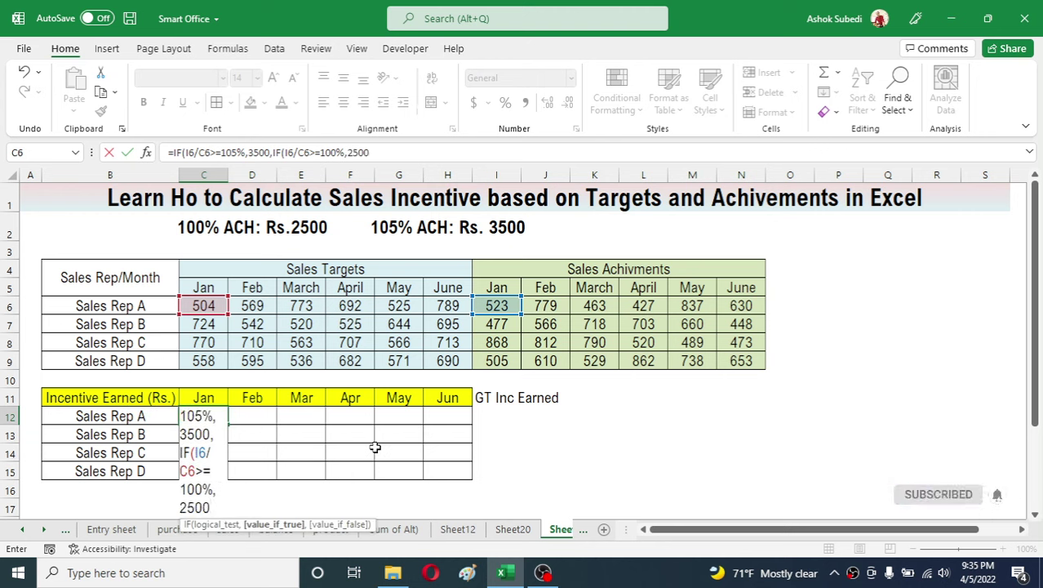
{"action": "type", "text": ","}
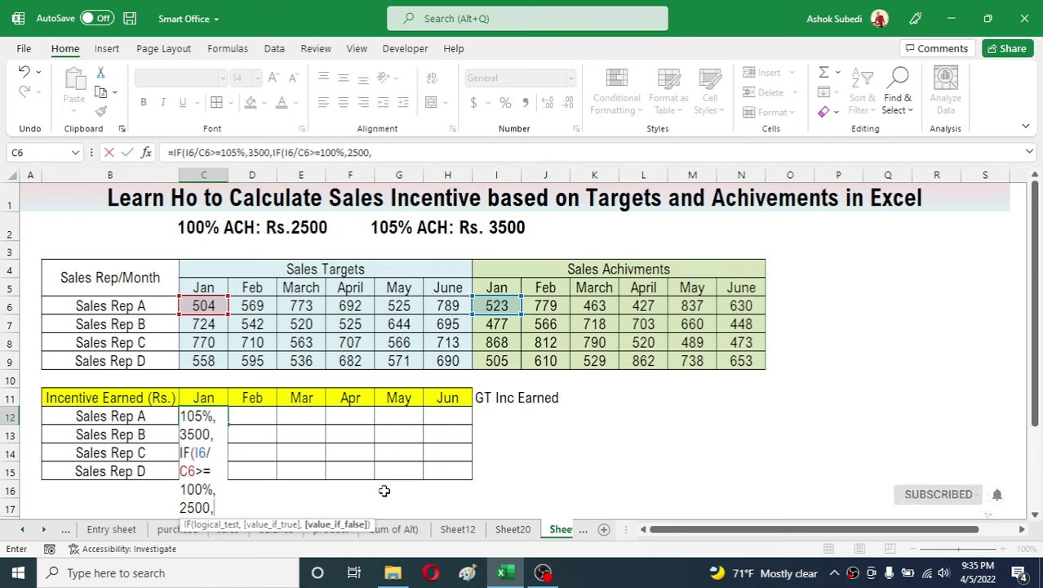
{"action": "type", "text": "0"}
{"action": "type", "text": ")"}
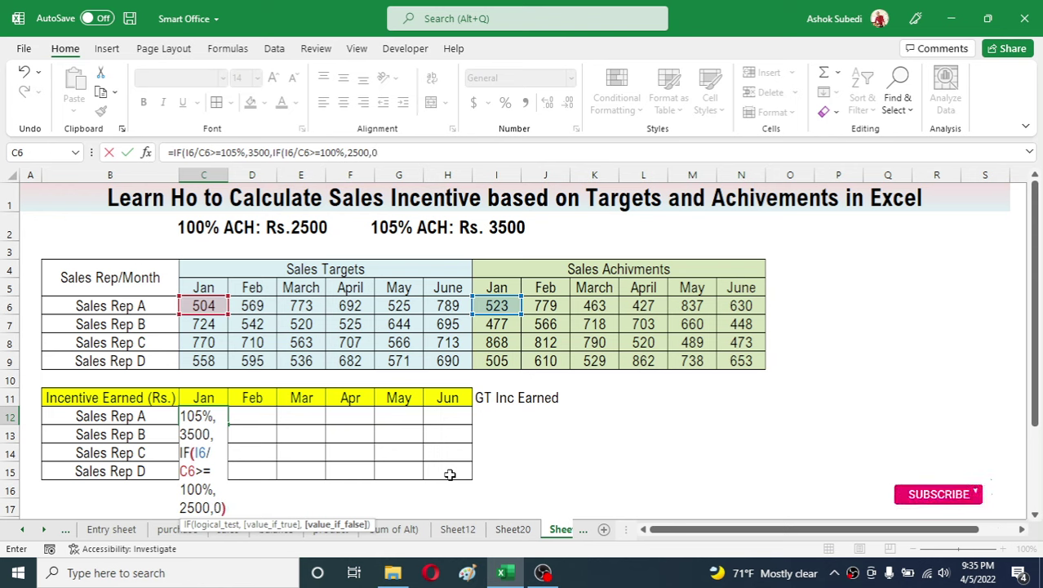
Add the missing closing parenthesis and commit C12's formula, showing 2500.
{"action": "key", "text": "Return"}
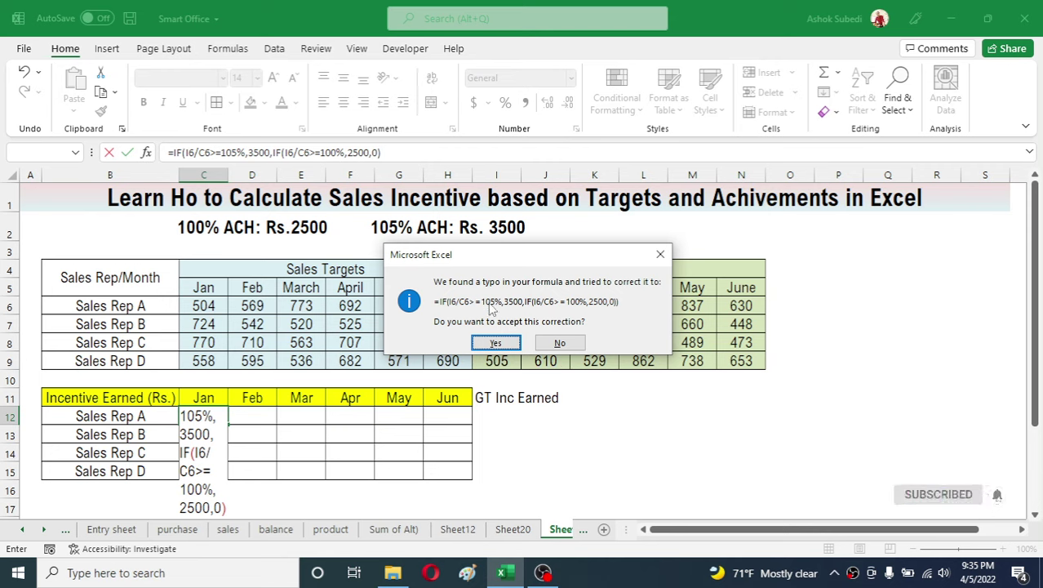
{"action": "left_click", "coordinate": [559, 343]}
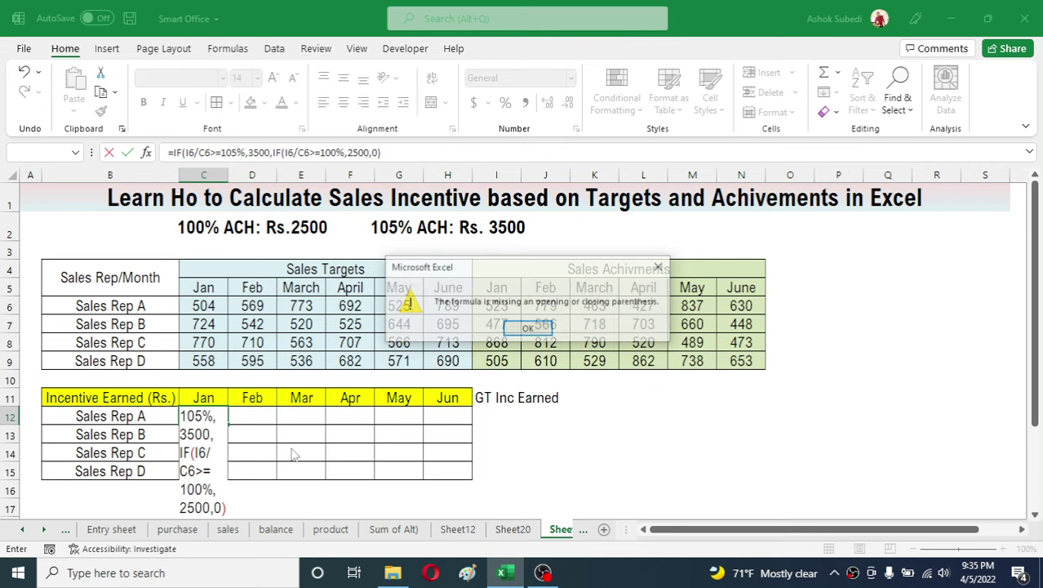
{"action": "left_click", "coordinate": [528, 329]}
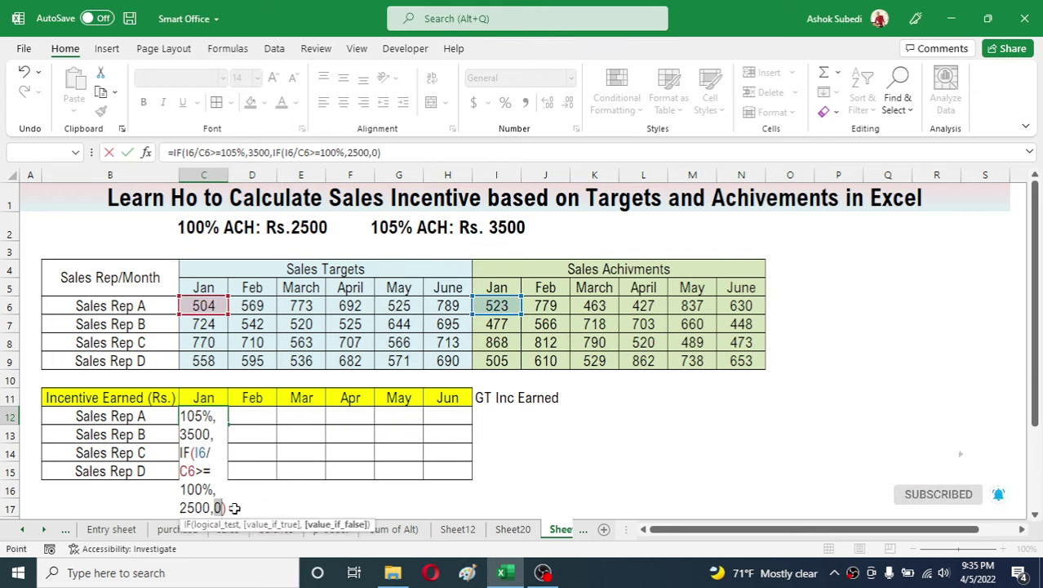
{"action": "left_click", "coordinate": [236, 508]}
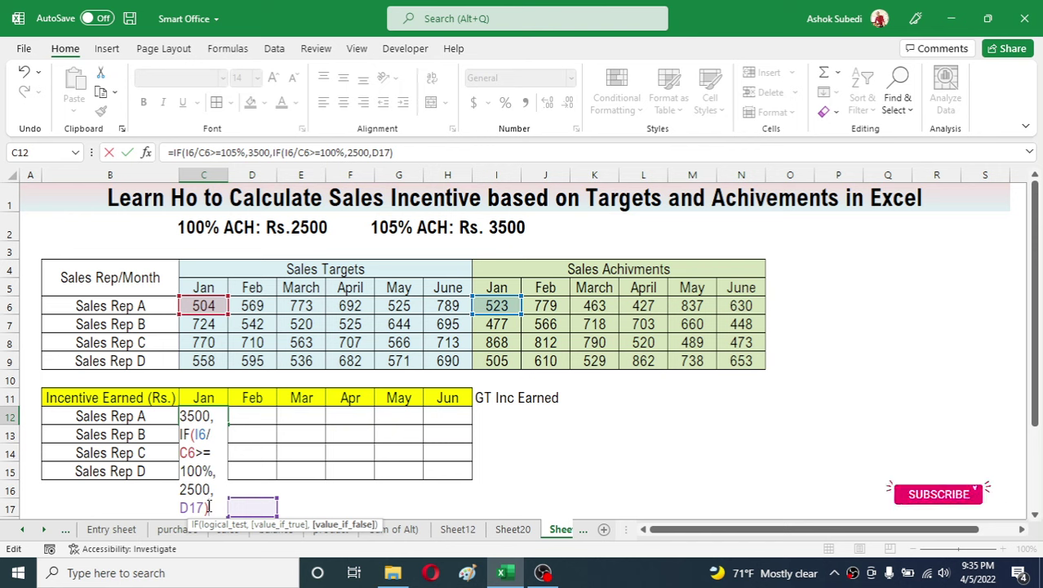
{"action": "type", "text": ")"}
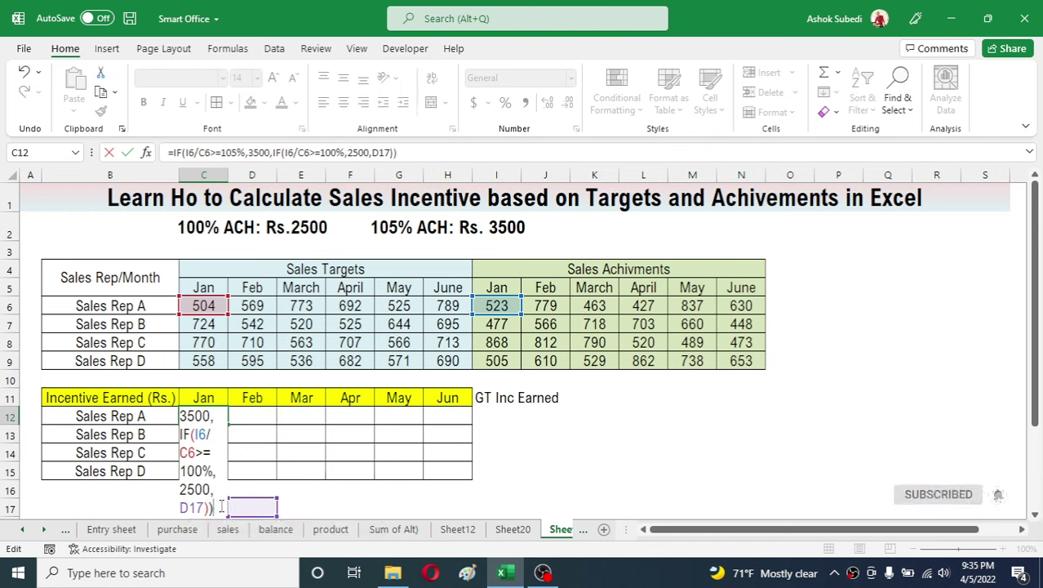
{"action": "key", "text": "Return"}
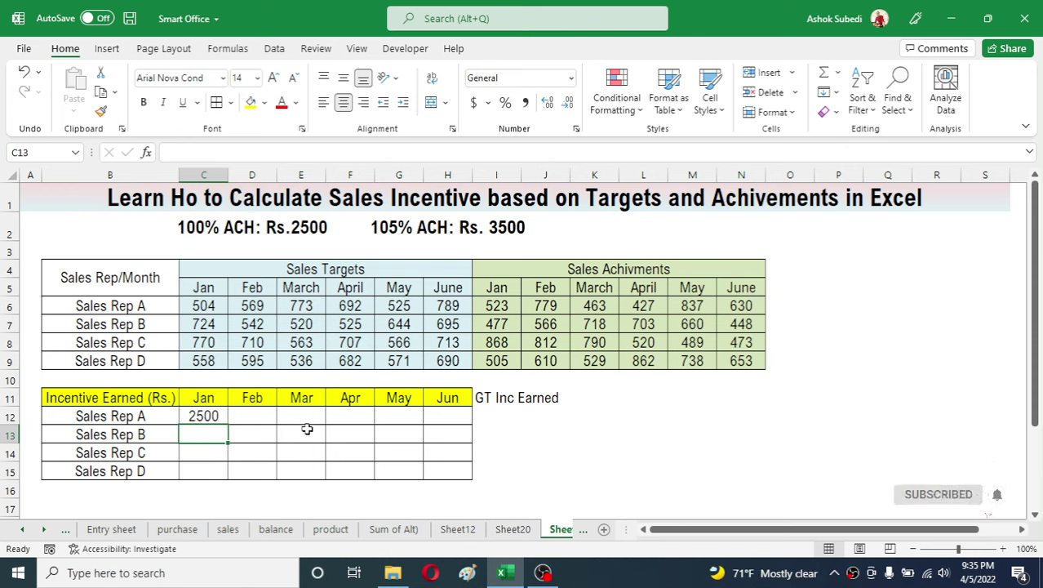
Enter =I6/C6 in K12 as a check, formatted as a percentage showing 104%.
{"action": "left_click", "coordinate": [559, 423]}
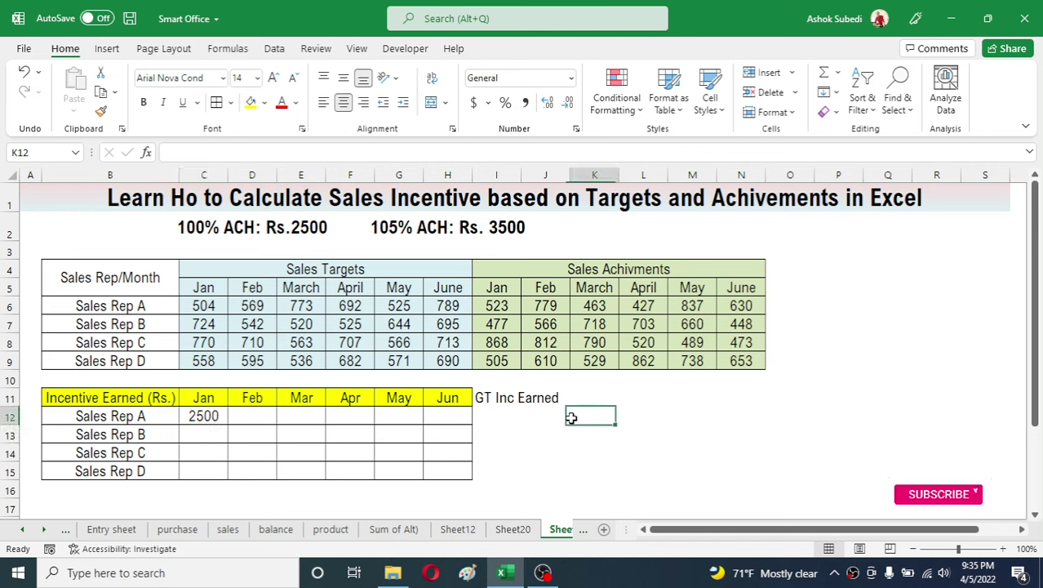
{"action": "key", "text": "Right"}
{"action": "type", "text": "="}
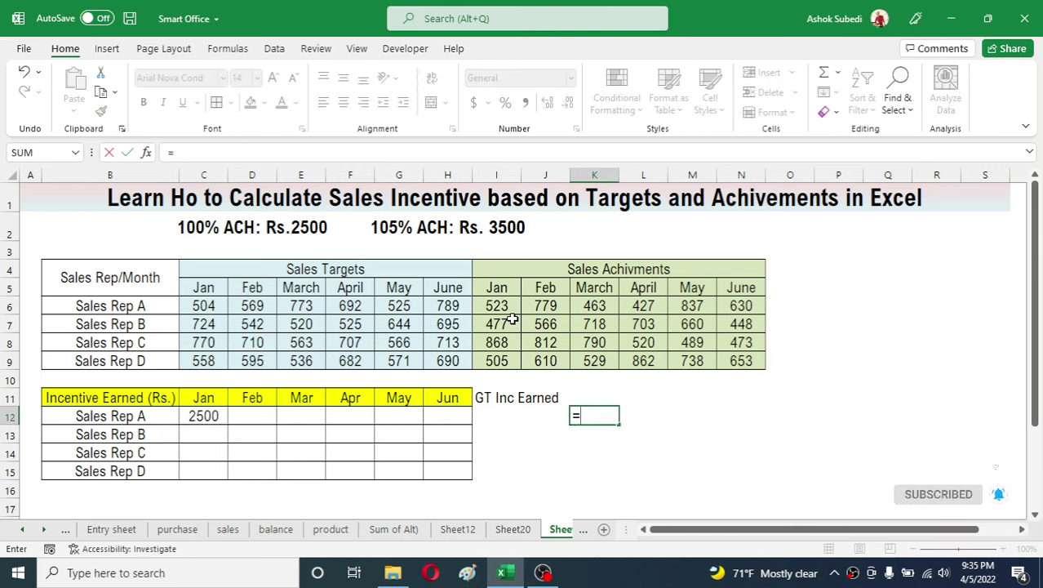
{"action": "left_click", "coordinate": [504, 310]}
{"action": "type", "text": "/"}
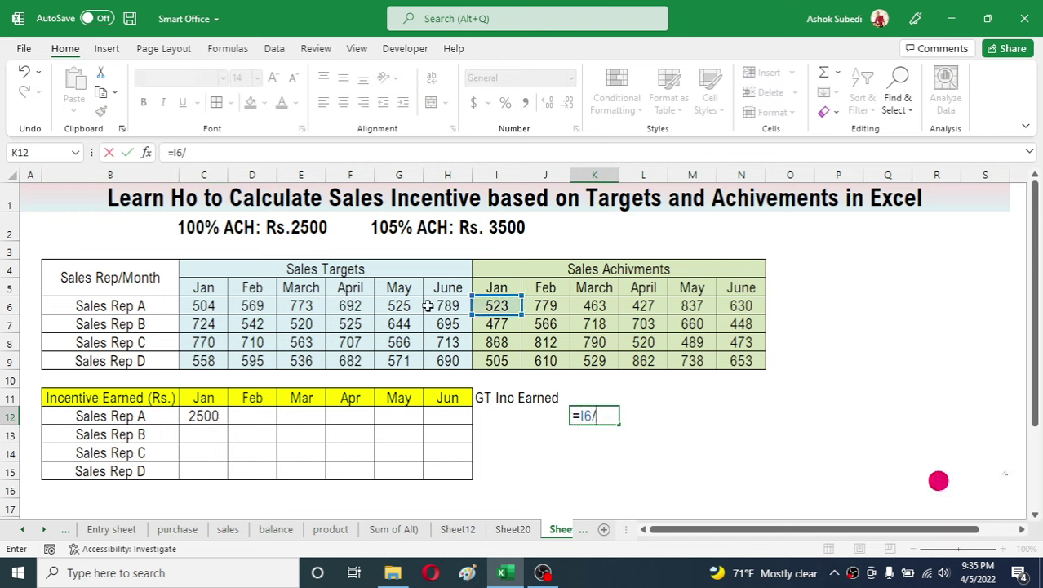
{"action": "left_click", "coordinate": [218, 308]}
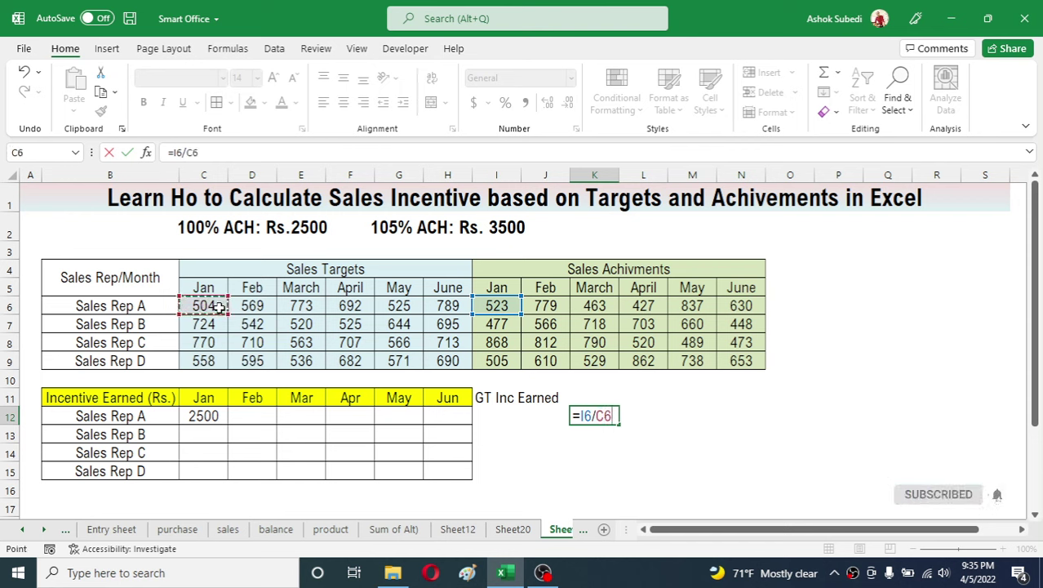
{"action": "key", "text": "Return"}
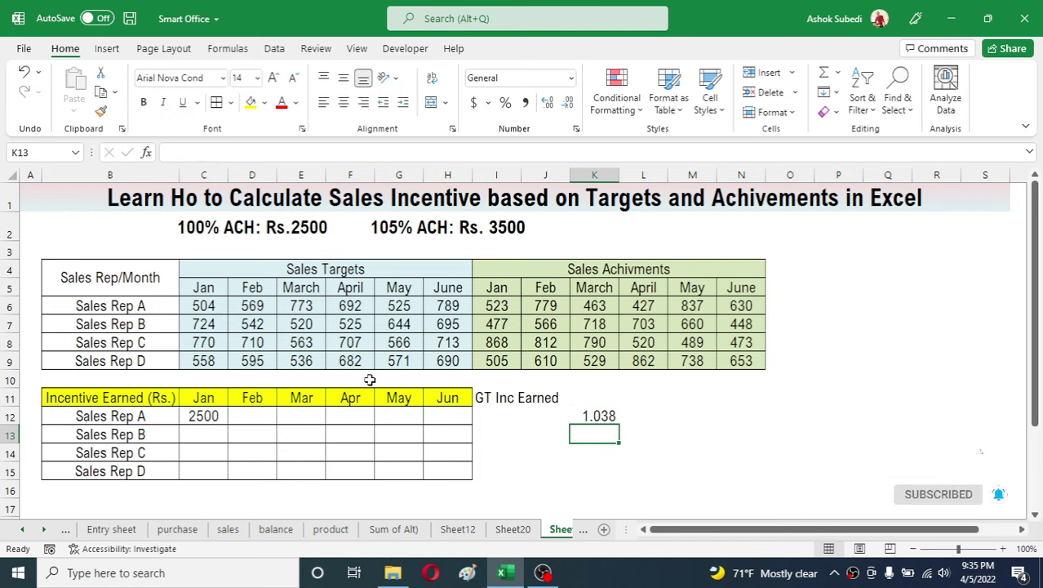
{"action": "left_click", "coordinate": [595, 415]}
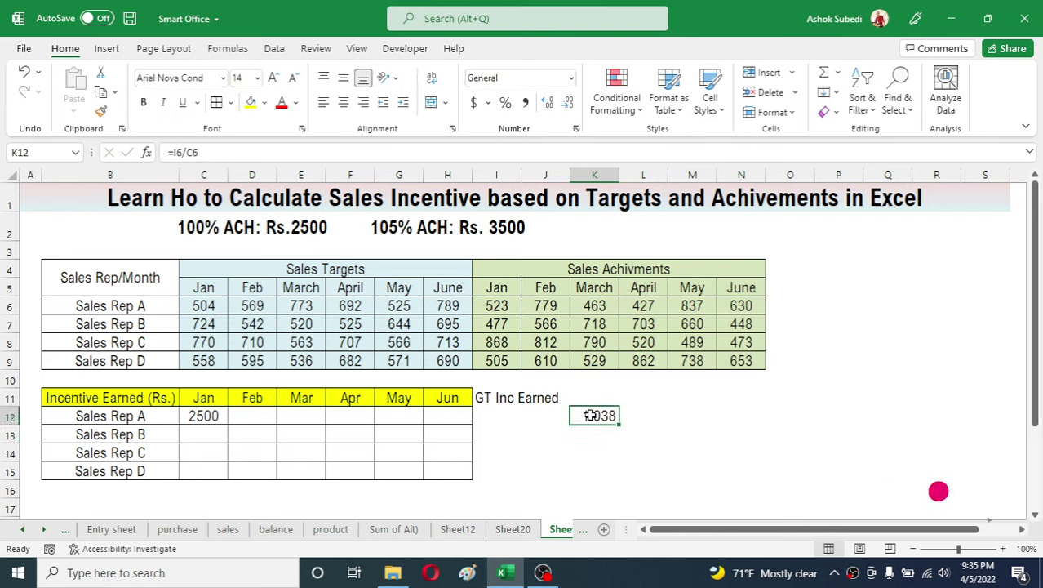
{"action": "left_click", "coordinate": [506, 104]}
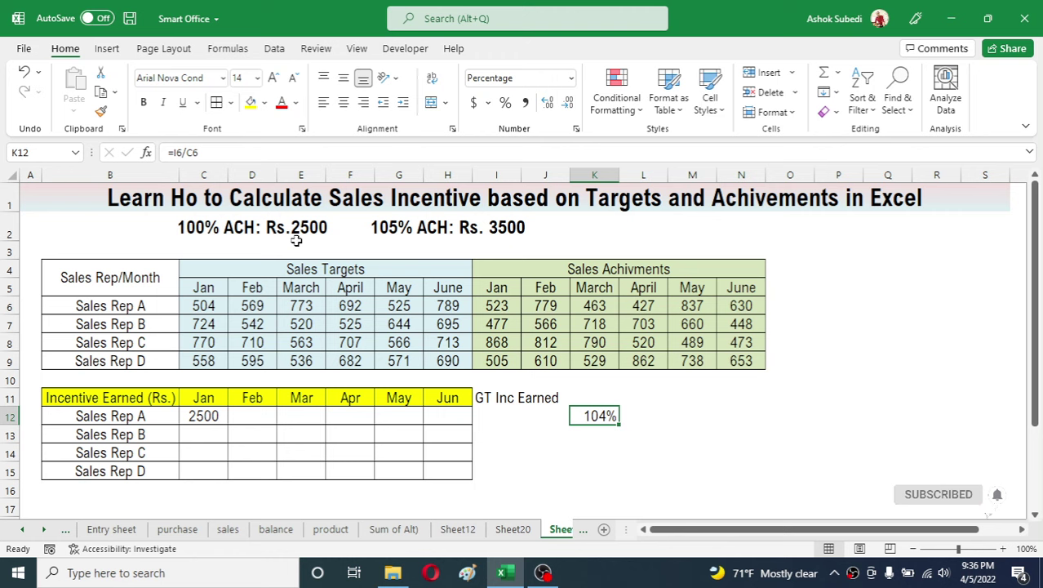
{"action": "left_click", "coordinate": [213, 419]}
Fill C12's formula across C12:H15 and spot-check the copied formulas.
{"action": "left_click_drag", "start_coordinate": [231, 426], "coordinate": [470, 483]}
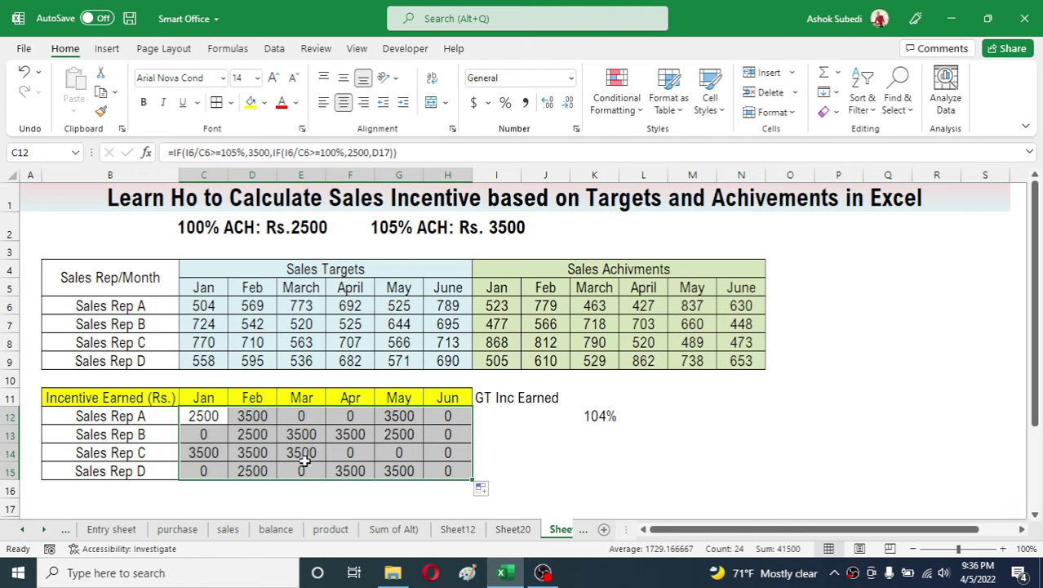
{"action": "left_click", "coordinate": [347, 452]}
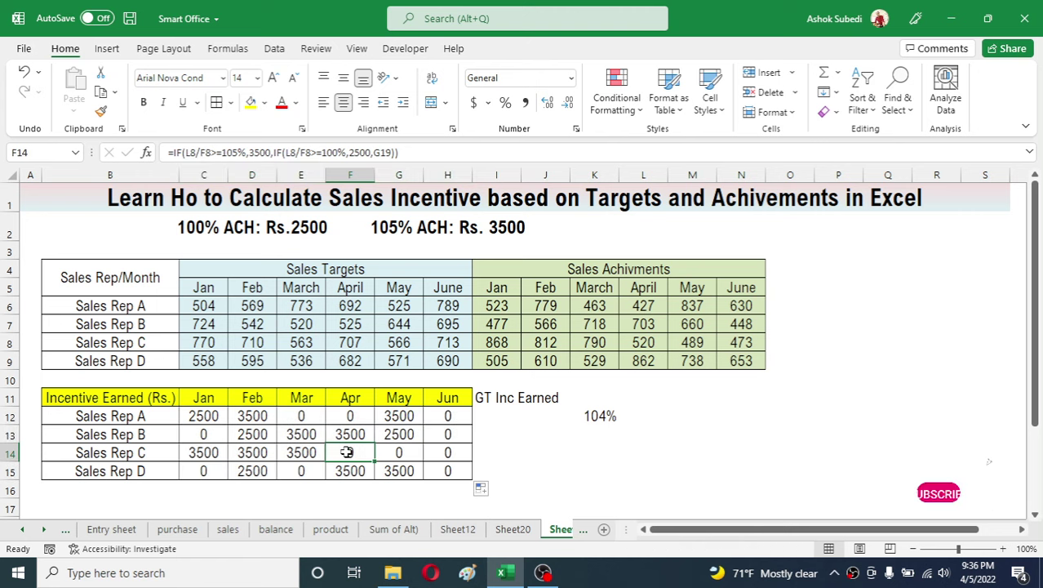
{"action": "left_click", "coordinate": [214, 416]}
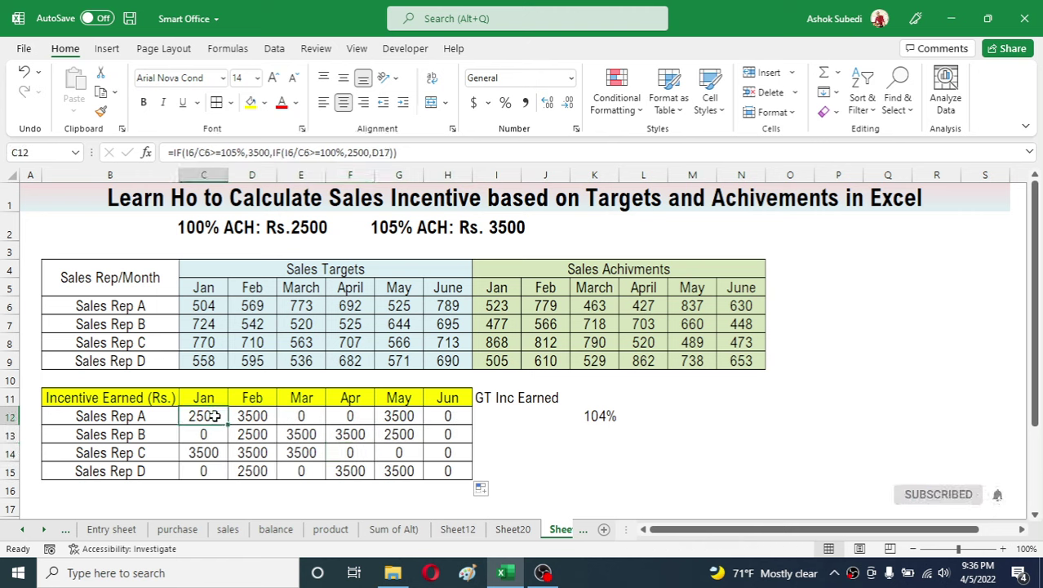
{"action": "left_click", "coordinate": [255, 418]}
{"action": "left_click", "coordinate": [347, 434]}
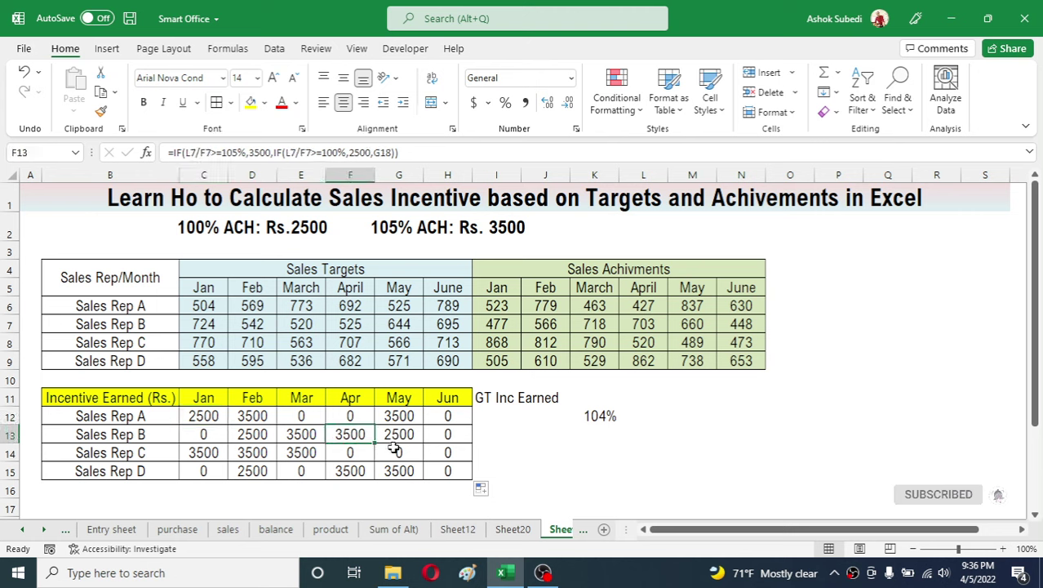
{"action": "left_click", "coordinate": [566, 470]}
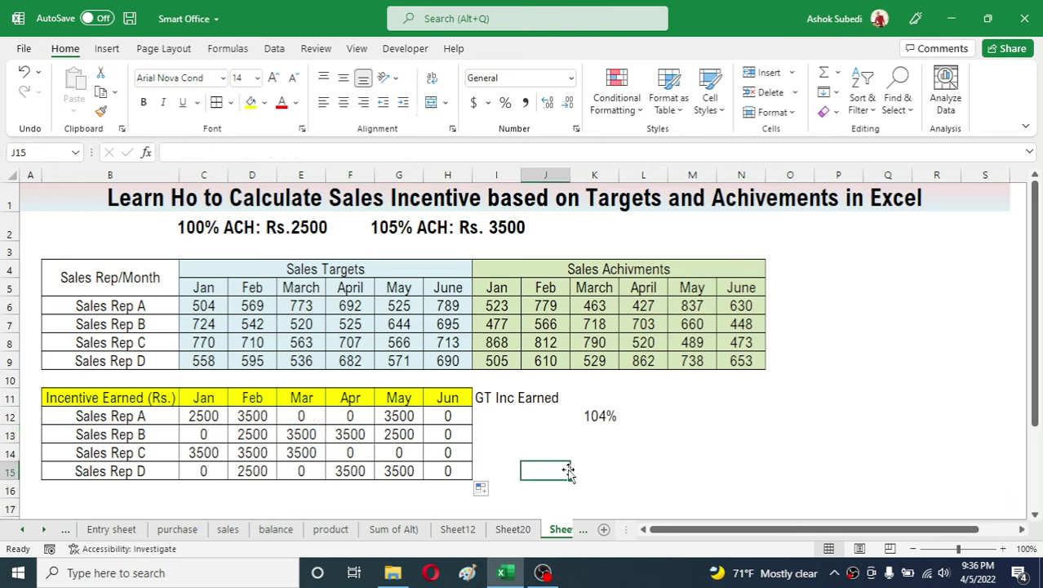
{"action": "left_click", "coordinate": [399, 471]}
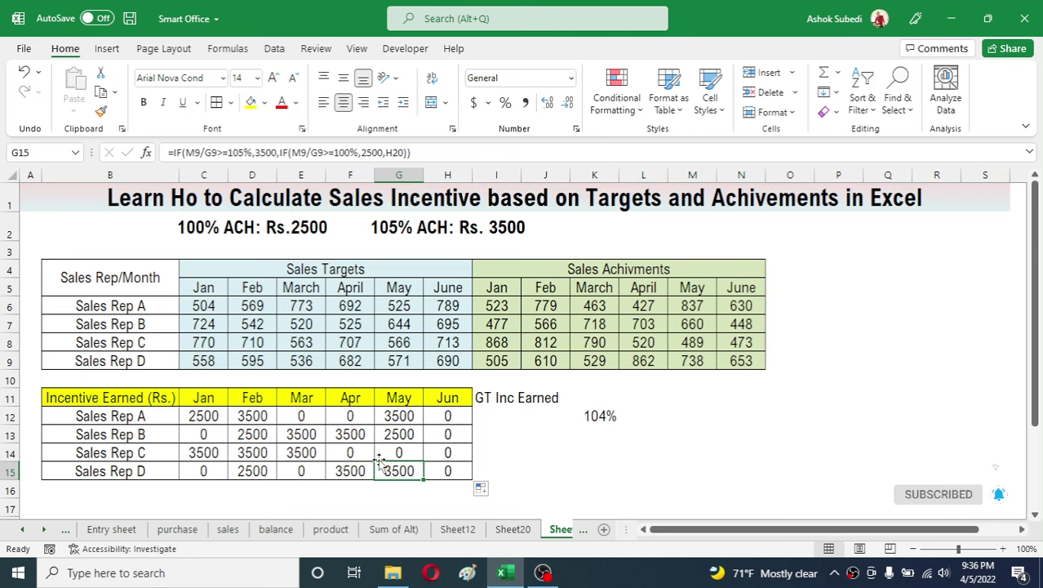
{"action": "left_click", "coordinate": [598, 459]}
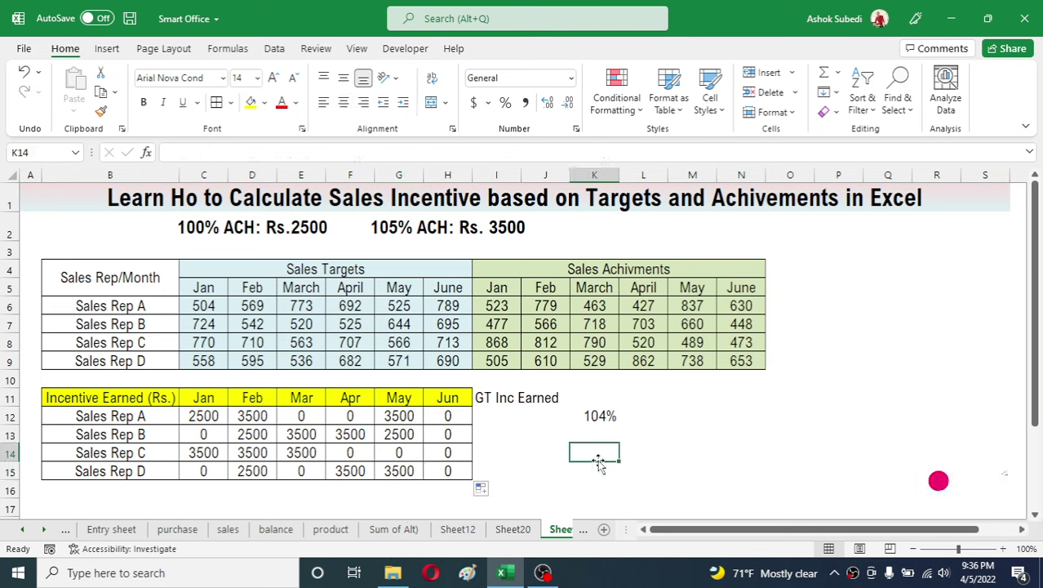
Check Sales Rep D's May ratio with =M9/G9 in K14, shown as 129%.
{"action": "type", "text": "="}
{"action": "left_click", "coordinate": [688, 359]}
{"action": "type", "text": "/"}
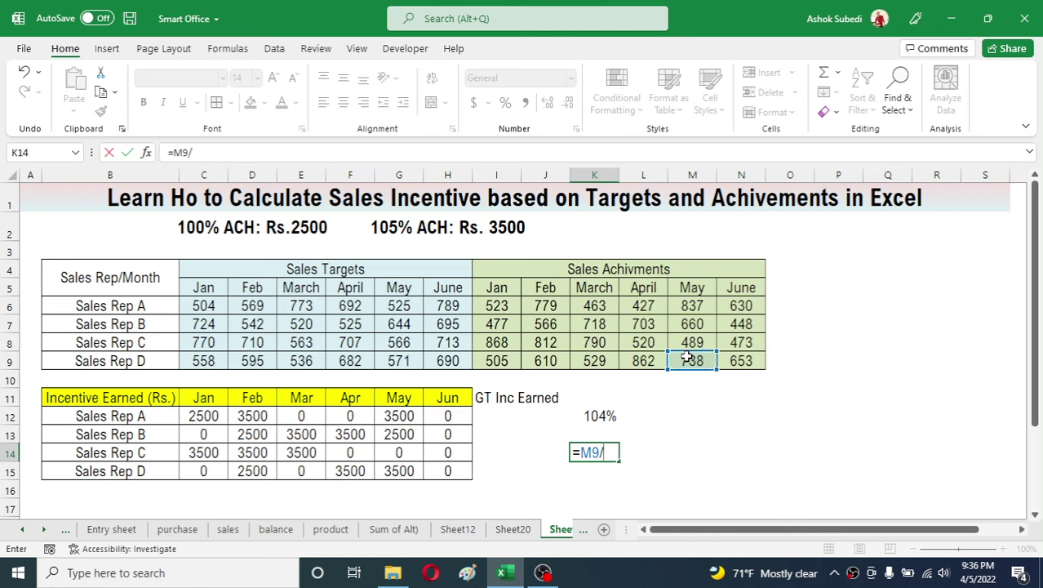
{"action": "left_click", "coordinate": [415, 363]}
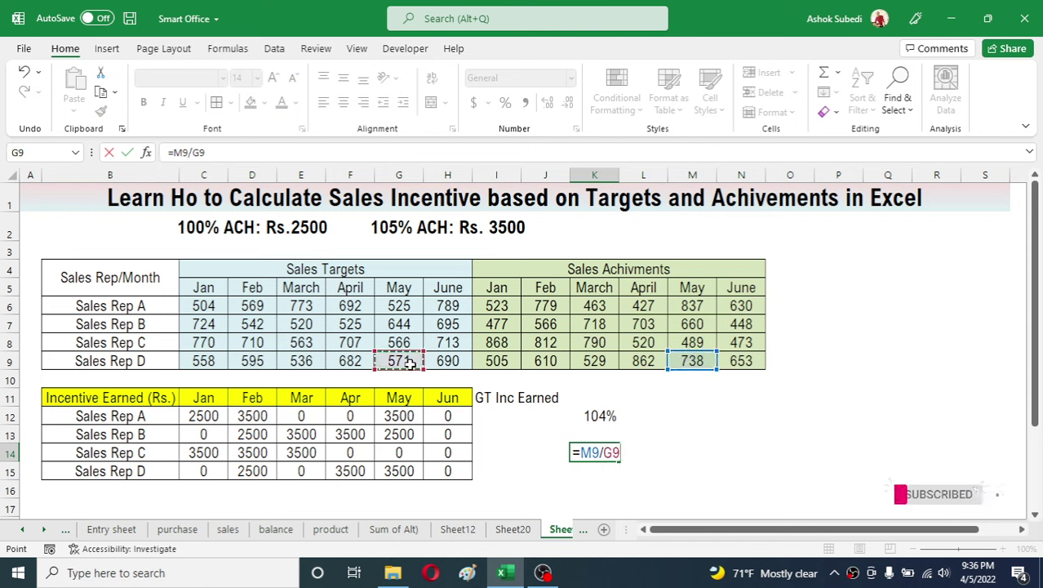
{"action": "key", "text": "Return"}
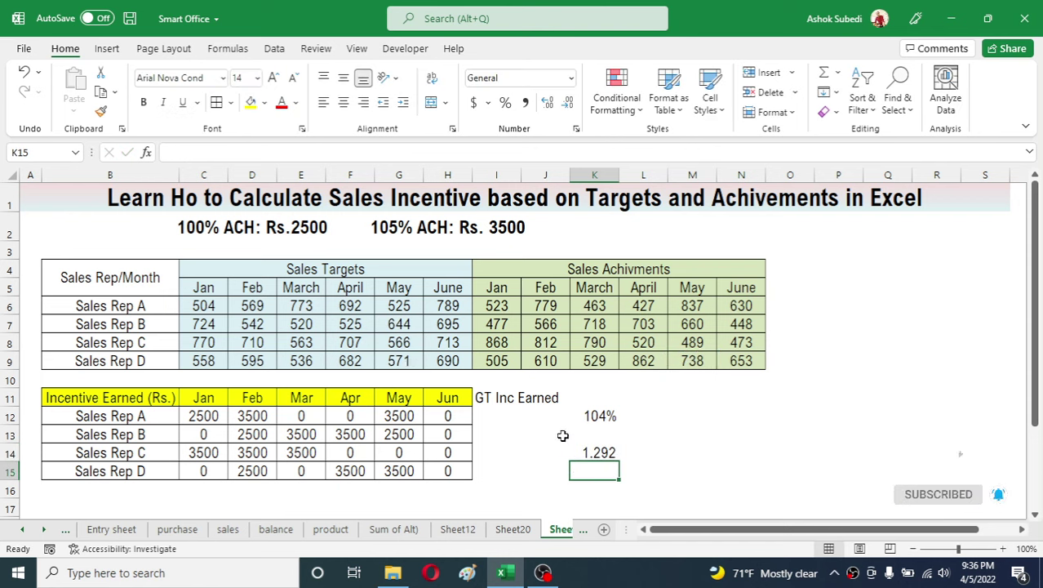
{"action": "left_click", "coordinate": [596, 451]}
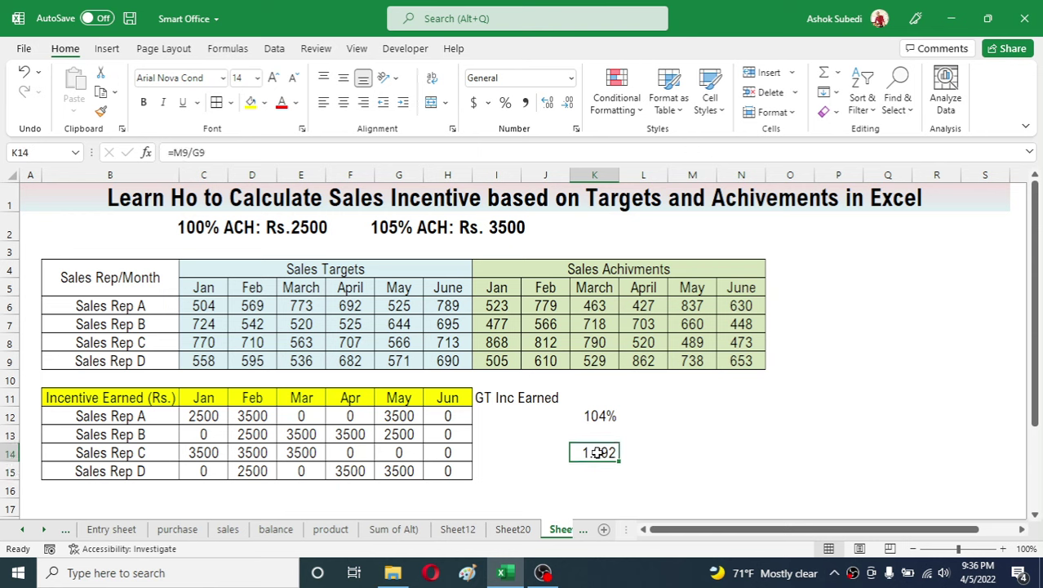
{"action": "left_click", "coordinate": [505, 107]}
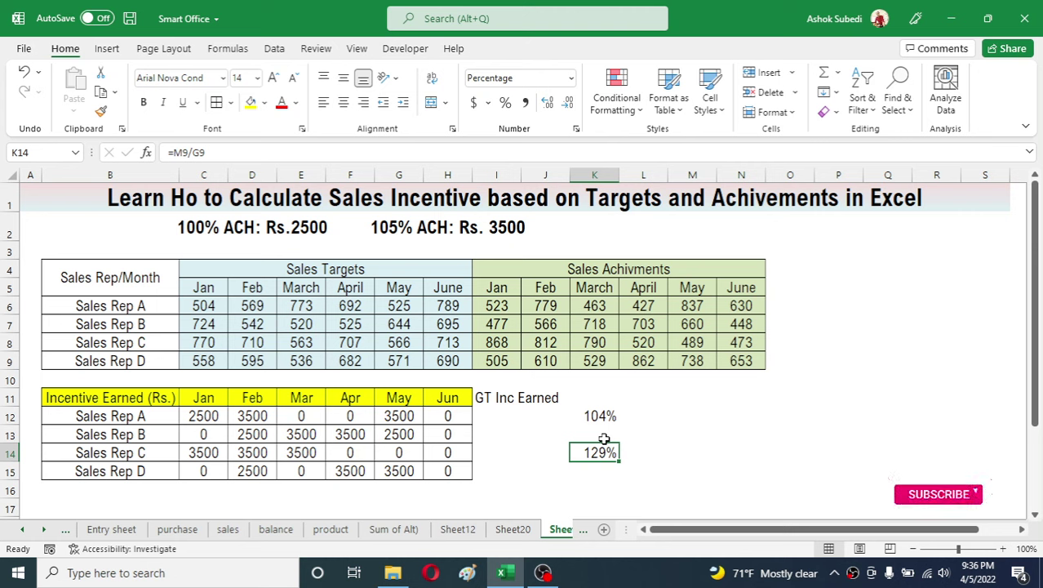
Clear the temporary ratio cells K12:K14.
{"action": "left_click", "coordinate": [406, 477]}
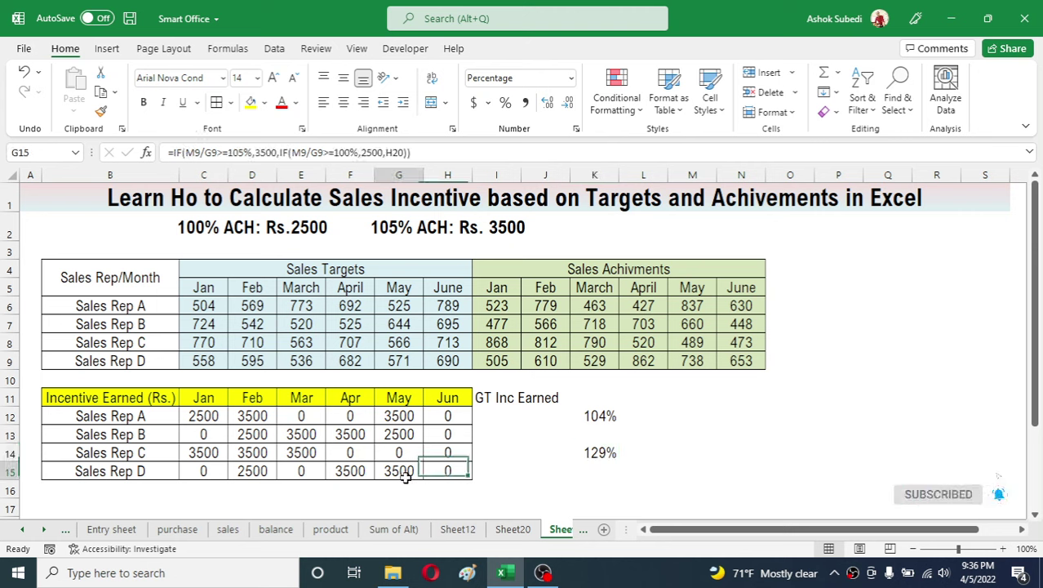
{"action": "left_click_drag", "start_coordinate": [600, 416], "coordinate": [599, 466]}
{"action": "key", "text": "Delete"}
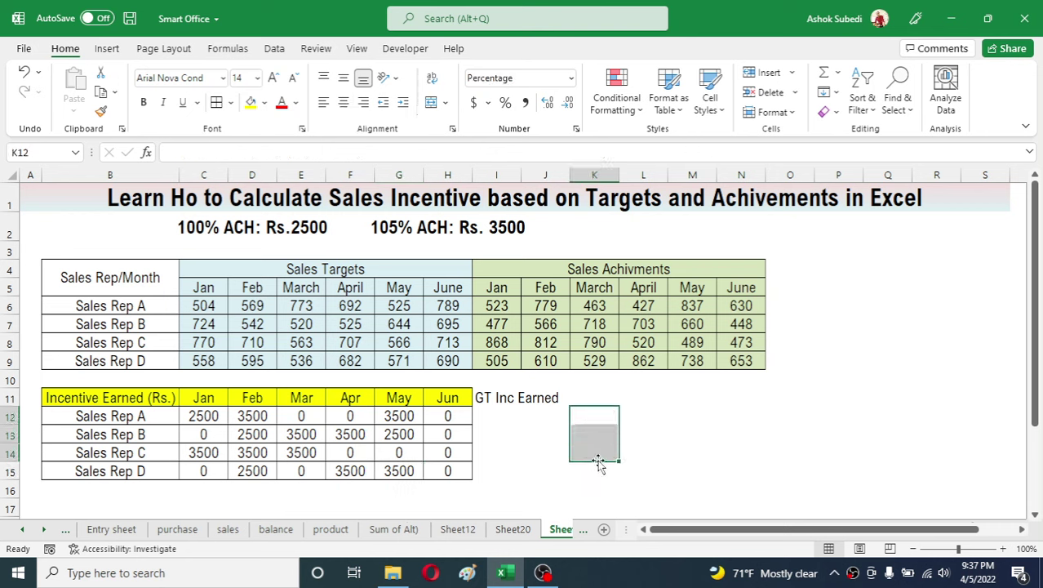
Total Sales Rep A's incentives in I12 with =SUM(C12:H12).
{"action": "left_click", "coordinate": [503, 416]}
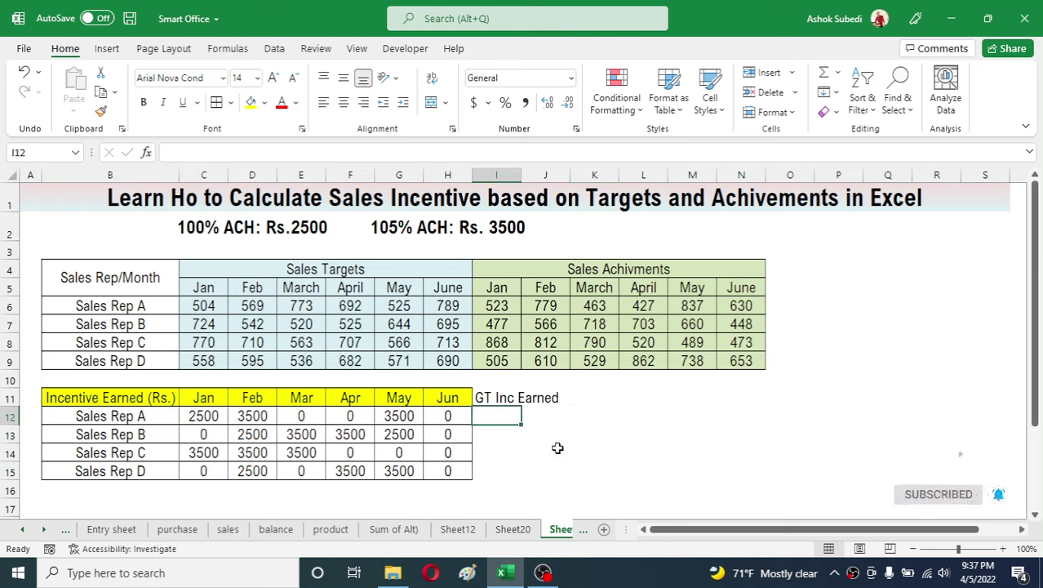
{"action": "type", "text": "=s"}
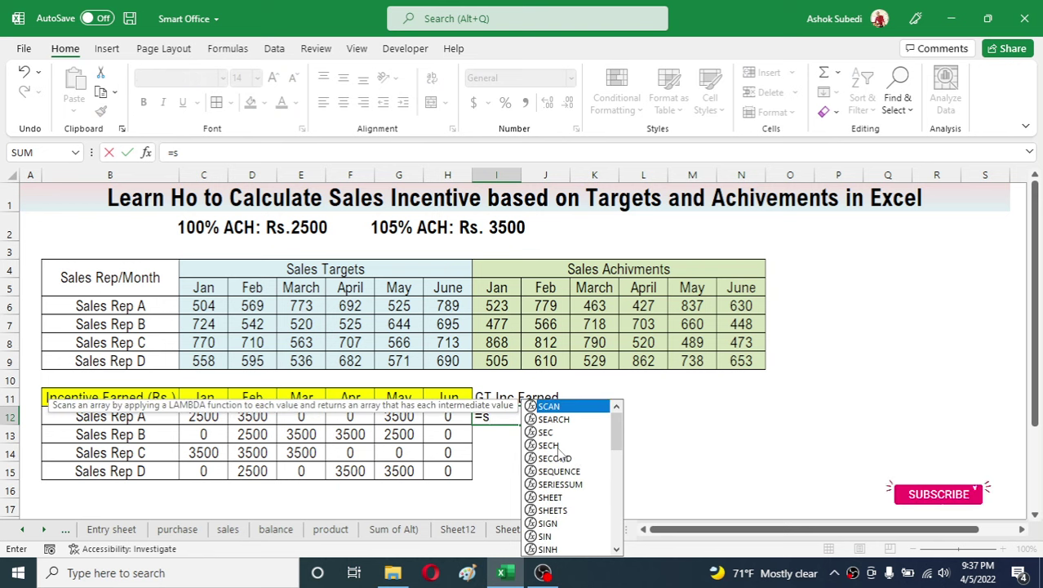
{"action": "type", "text": "um("}
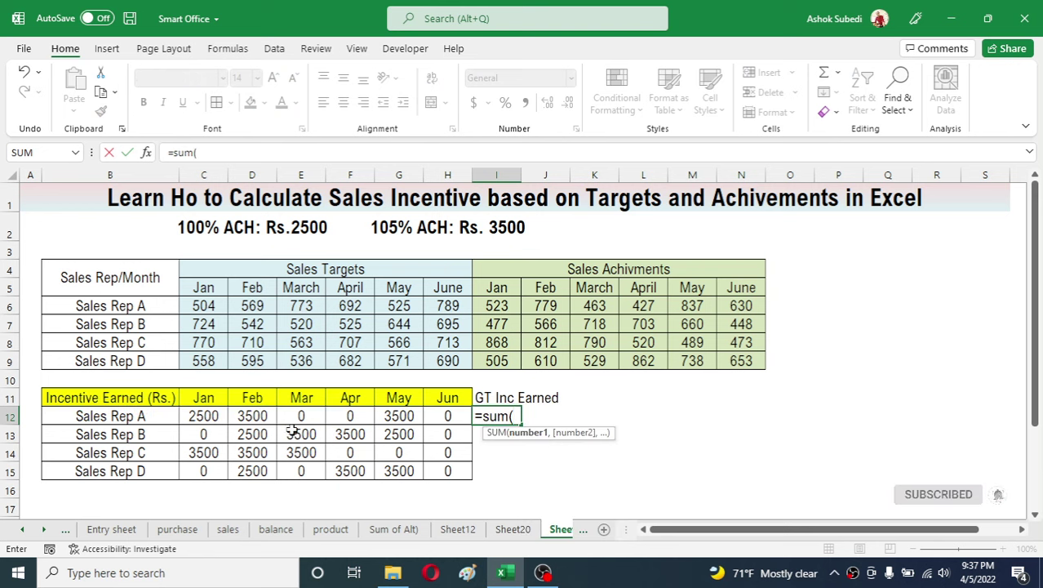
{"action": "left_click_drag", "start_coordinate": [219, 415], "coordinate": [440, 419]}
{"action": "type", "text": ")"}
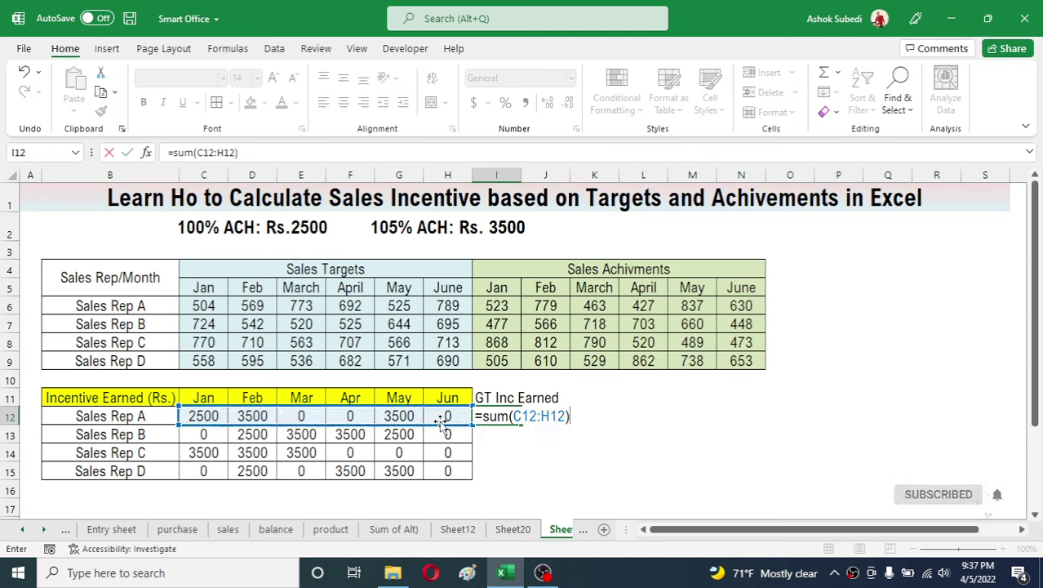
{"action": "key", "text": "Return"}
Copy the total down to I15, giving 9500, 12000, 10500 and 9500.
{"action": "left_click", "coordinate": [507, 418]}
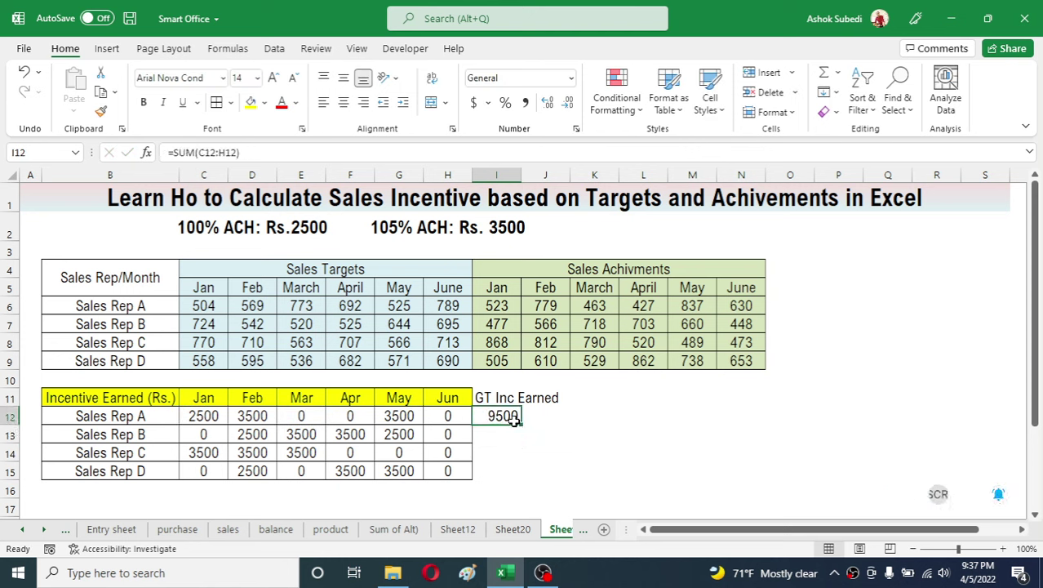
{"action": "left_click_drag", "start_coordinate": [528, 428], "coordinate": [527, 475]}
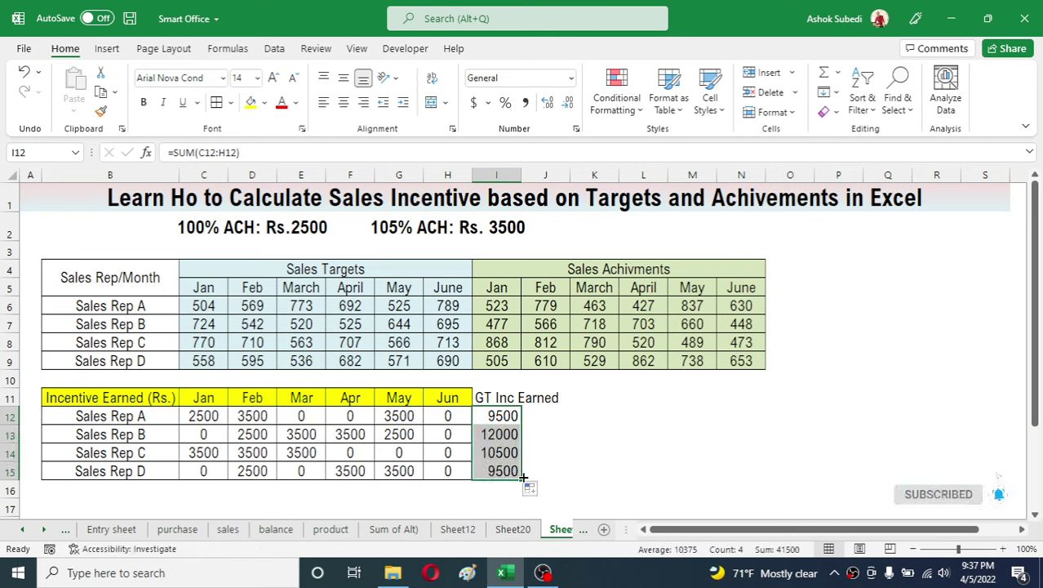
{"action": "left_click", "coordinate": [596, 444]}
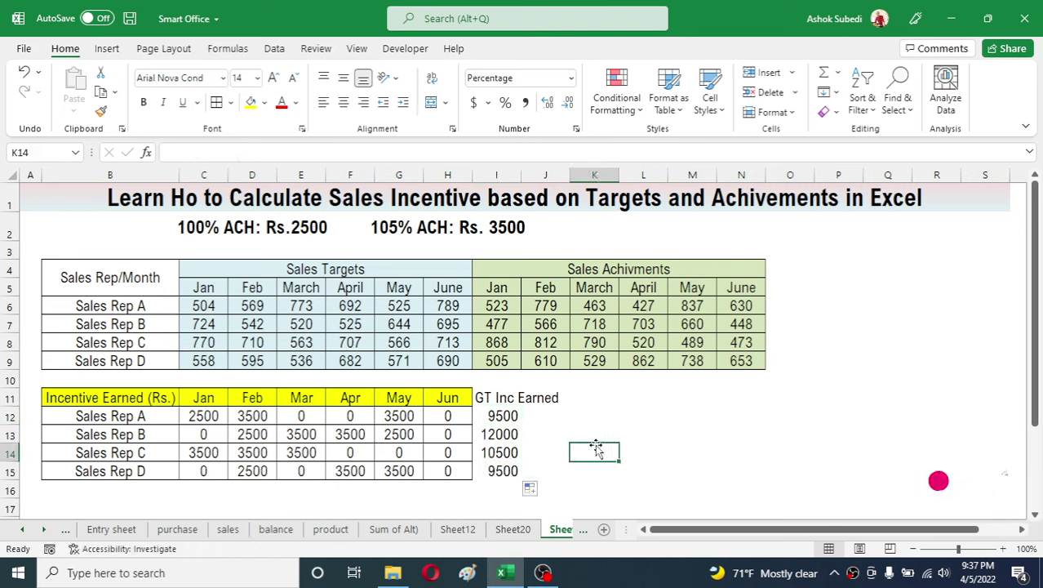